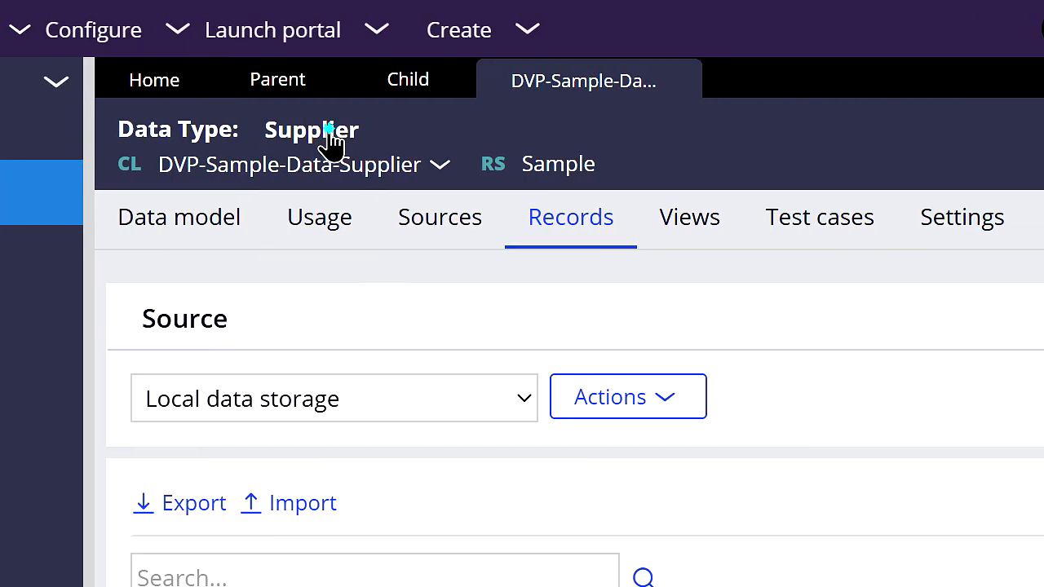
Step: Look over the Supplier data type's records and the Parent case type's life cycle
left_click(329, 131)
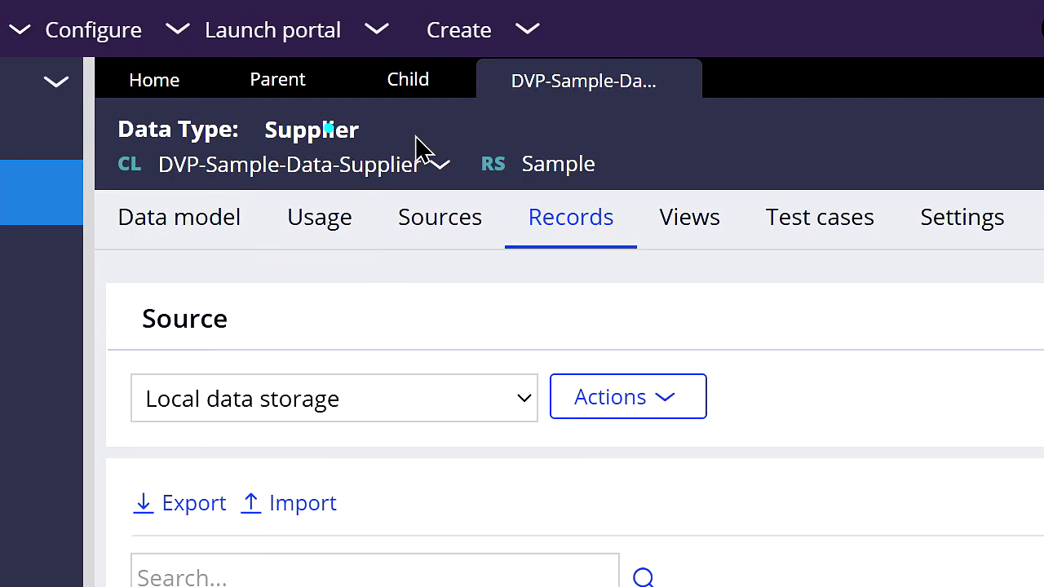
left_click(425, 282)
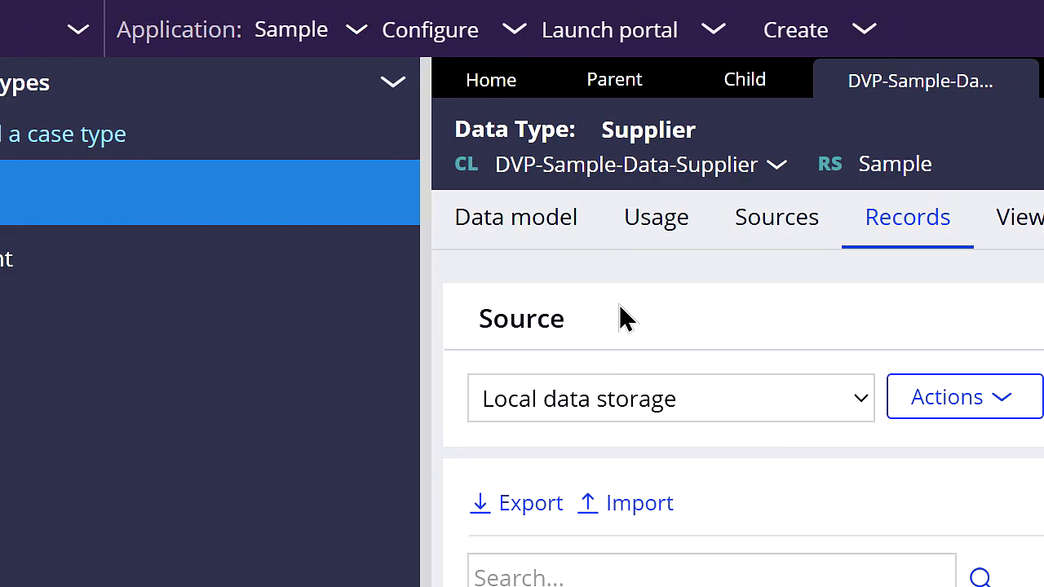
left_click(607, 91)
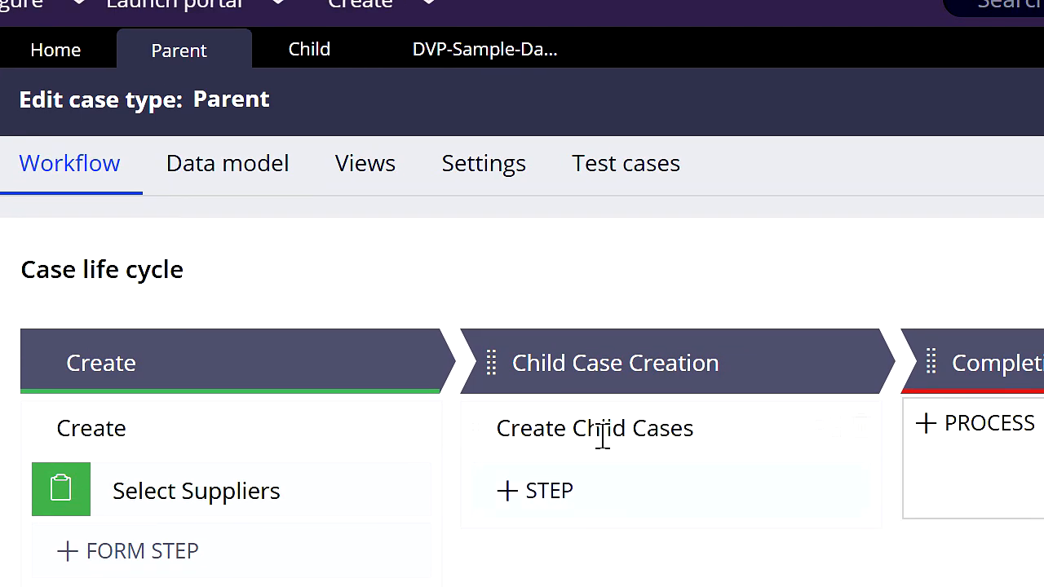
Step: Inspect the view configuration of the Review step in the Child case type, and close it without changes
left_click(295, 62)
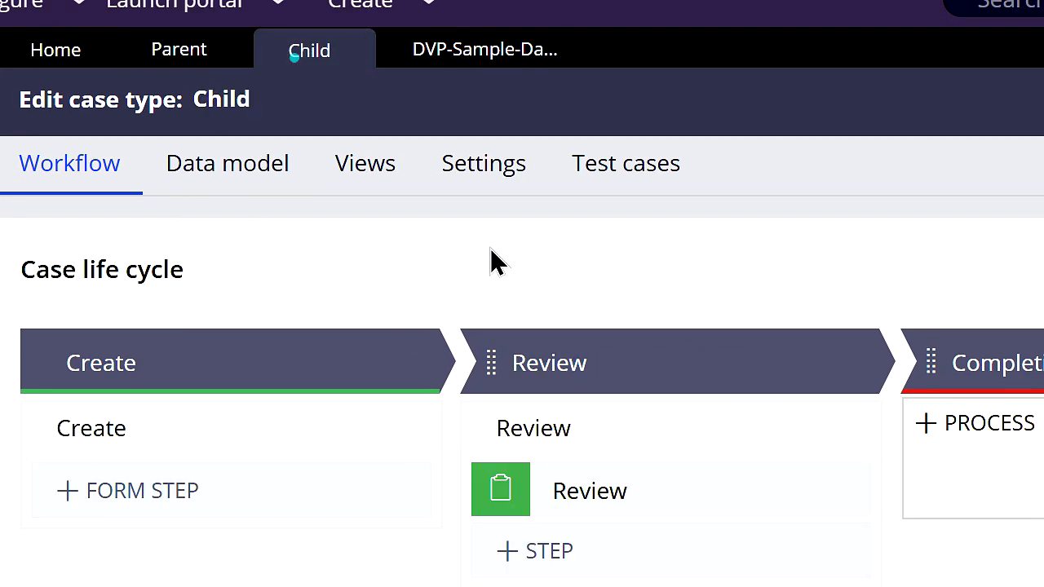
left_click(651, 491)
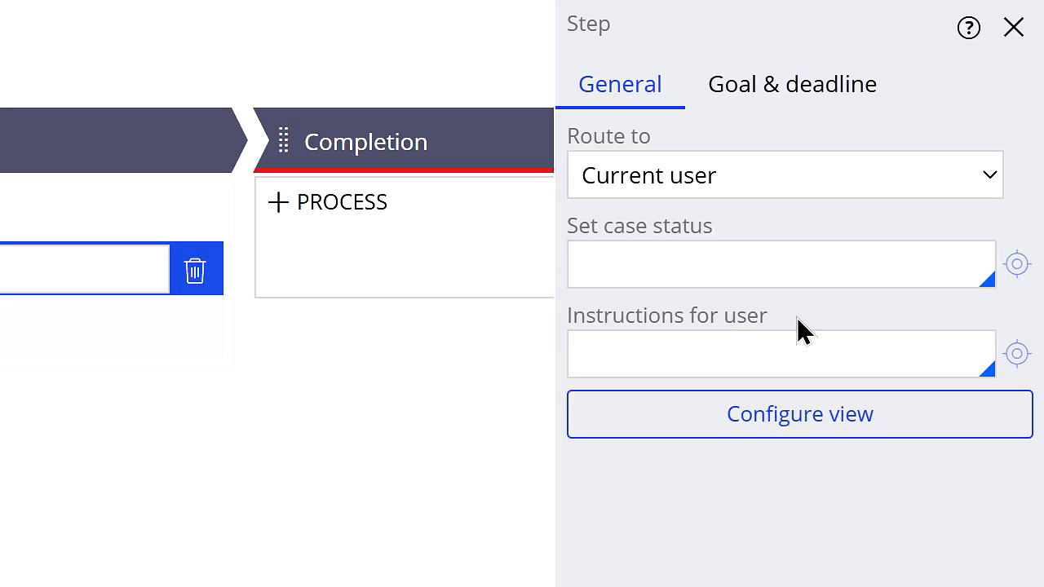
left_click(845, 406)
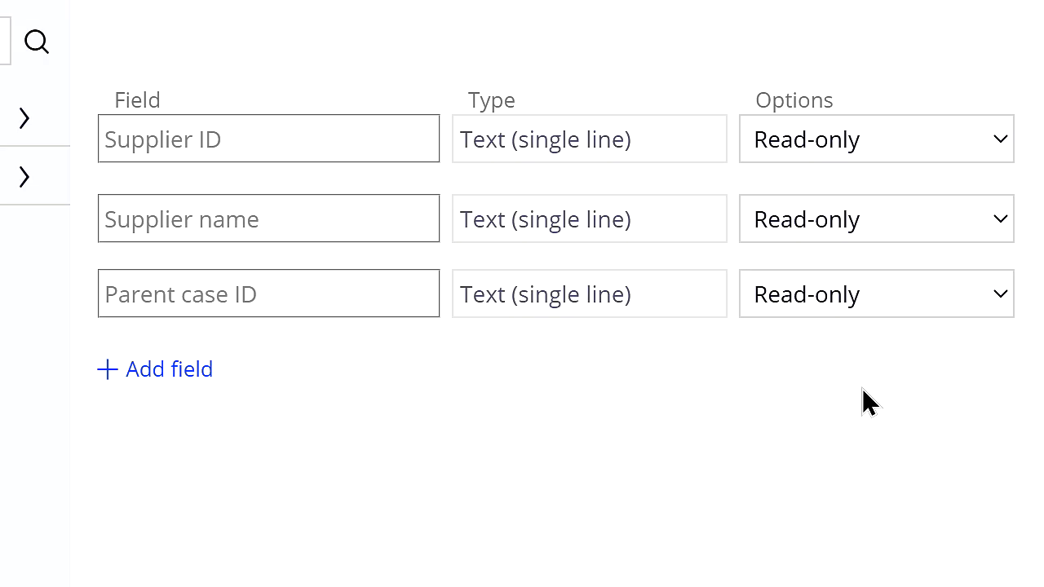
left_click(298, 542)
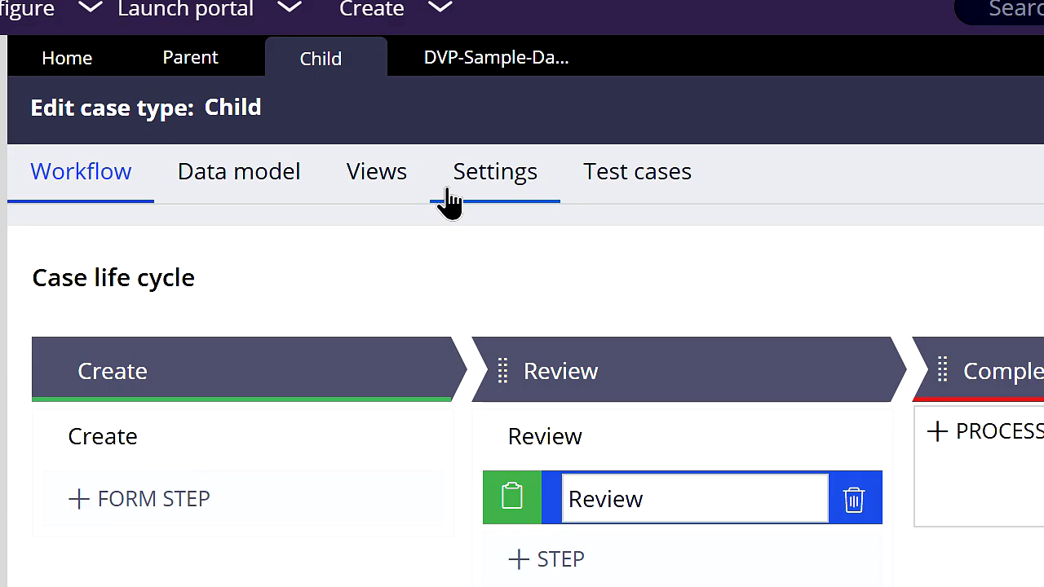
Step: Open the Parent case type's underlying rule for editing
left_click(199, 80)
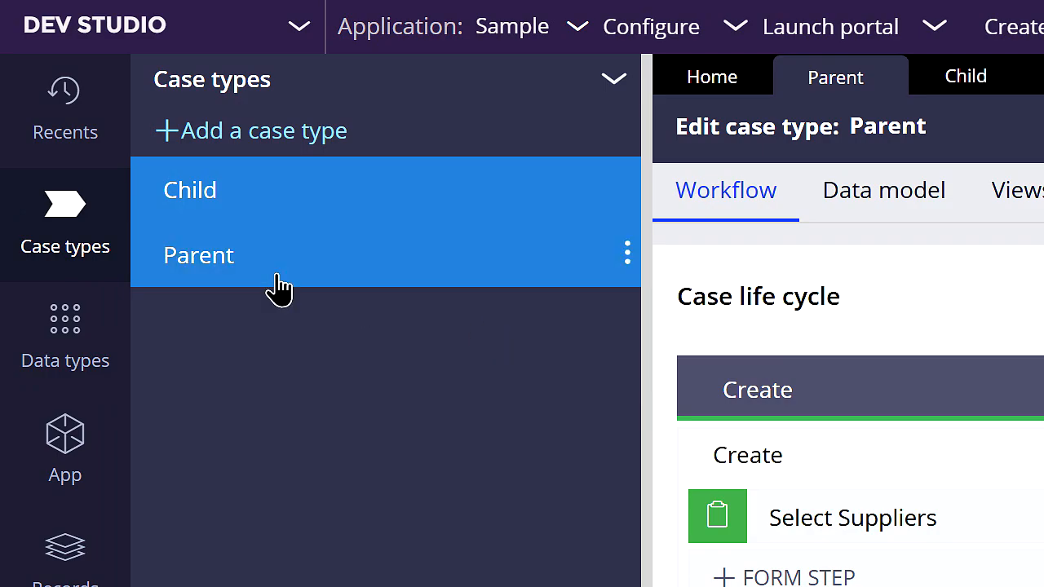
left_click(628, 251)
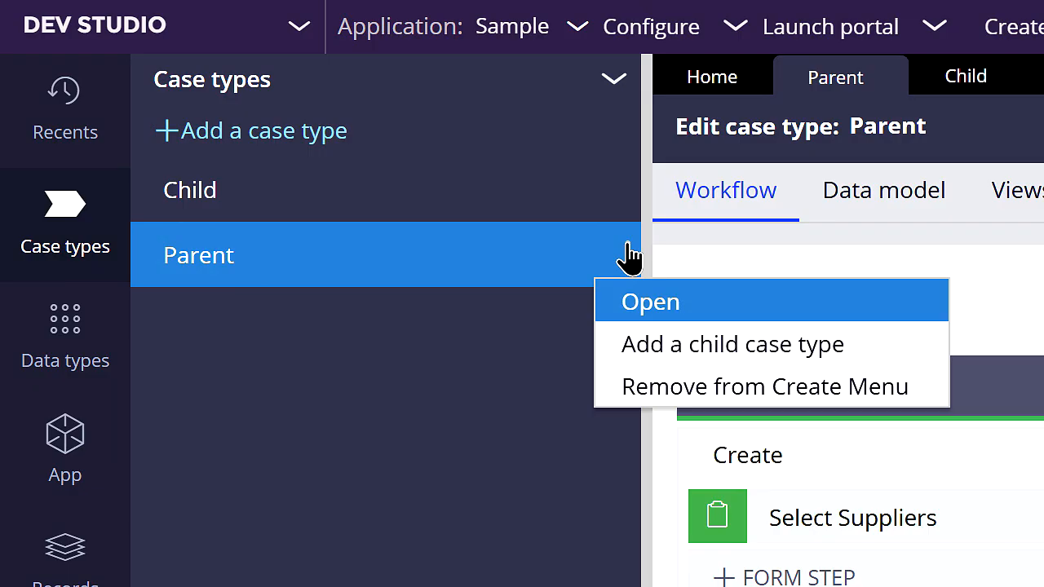
left_click(698, 312)
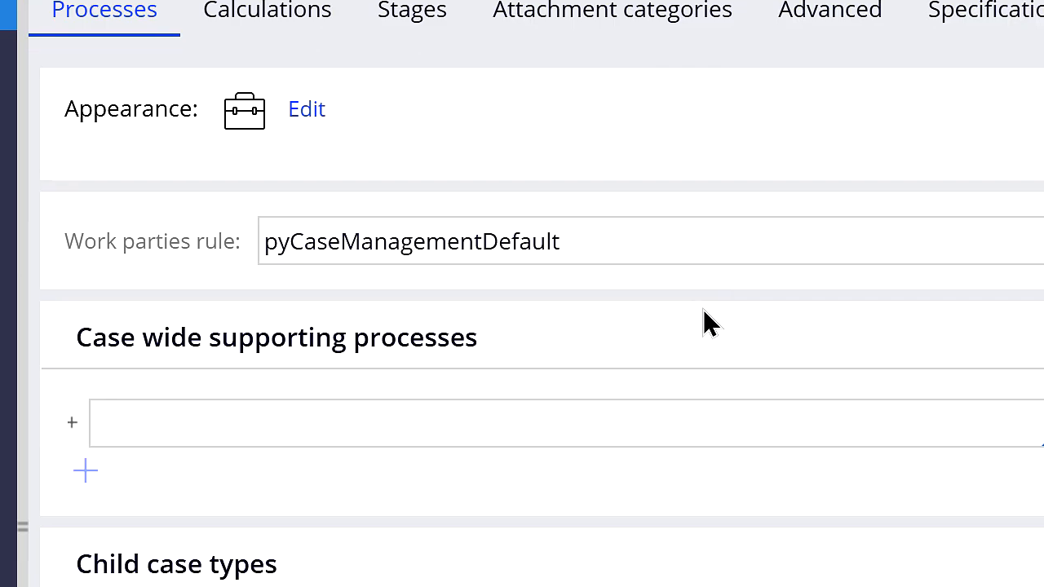
Step: Enter DVP-Sample-Work-Child as a child case type in the Parent case type rule
left_click_drag(269, 262, 71, 264)
left_click(121, 337)
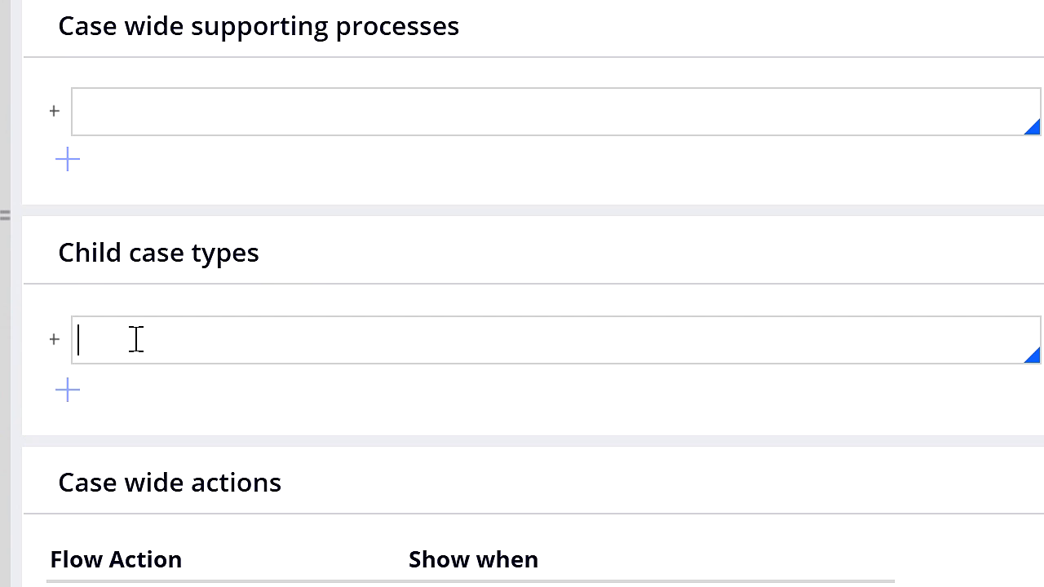
type("DVP-Sample-Work-Child")
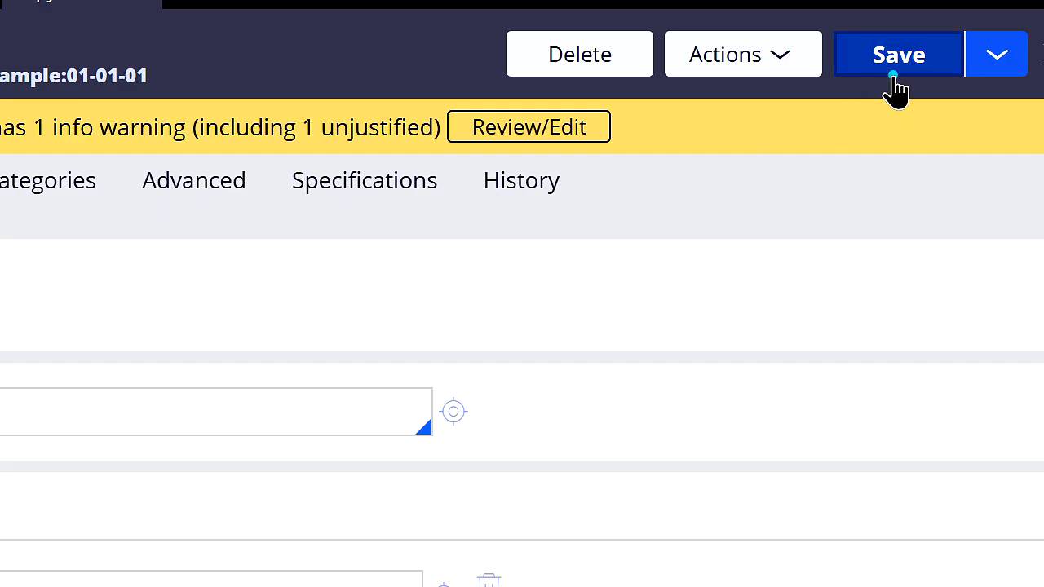
Step: Save the Parent case type rule and refresh the list of case types
left_click(893, 88)
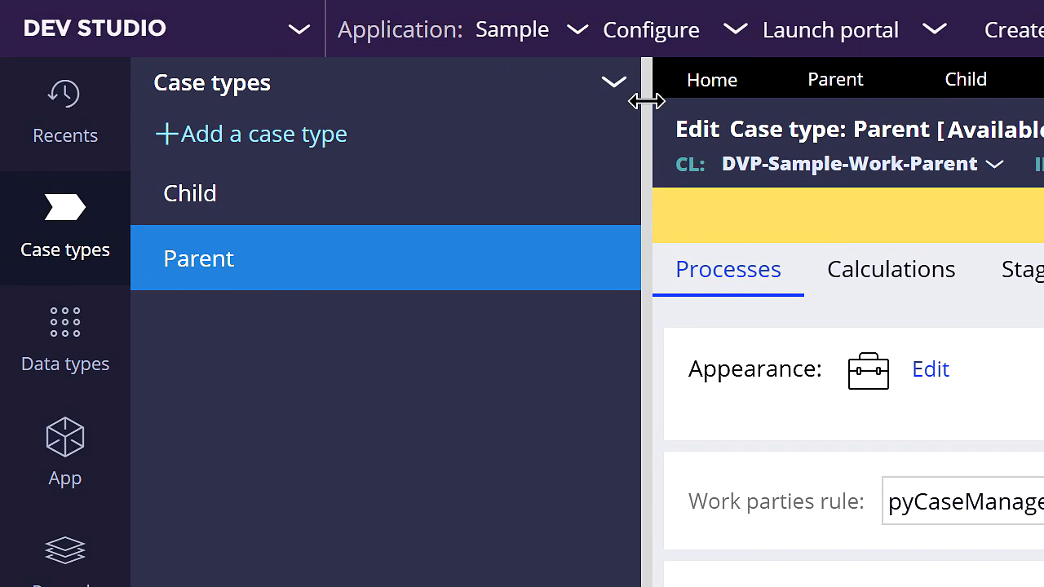
left_click(623, 85)
left_click(630, 130)
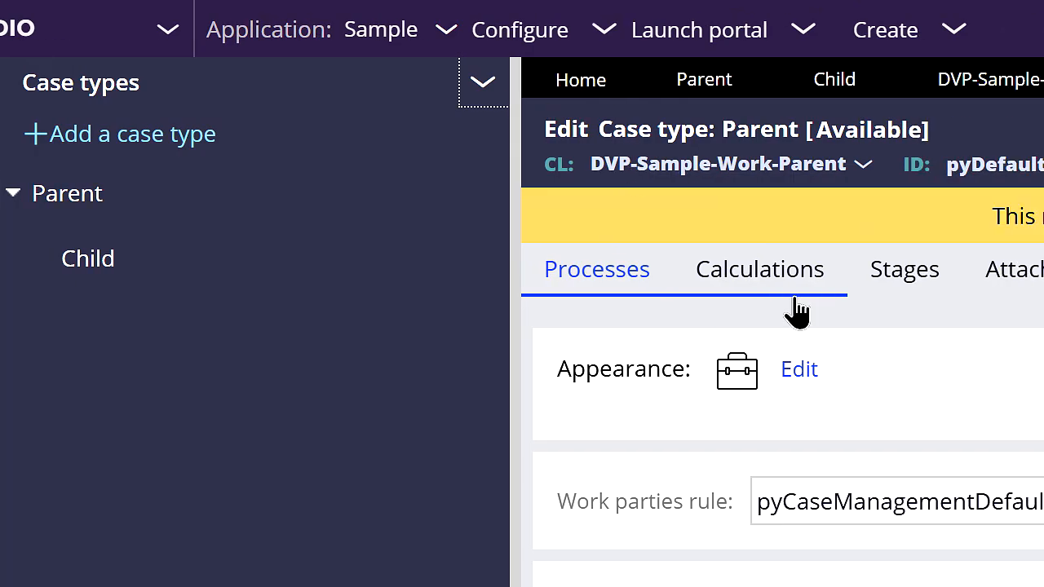
Step: Add a Create case automation step to the Create Child Cases process in the Parent case life cycle
left_click(368, 84)
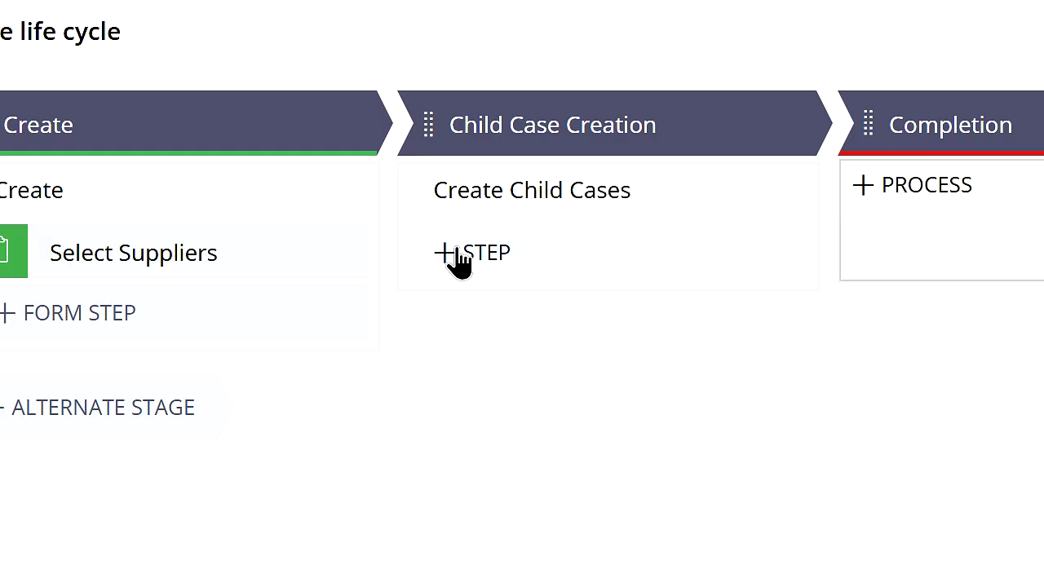
left_click(459, 258)
left_click(624, 449)
left_click(615, 295)
type("c")
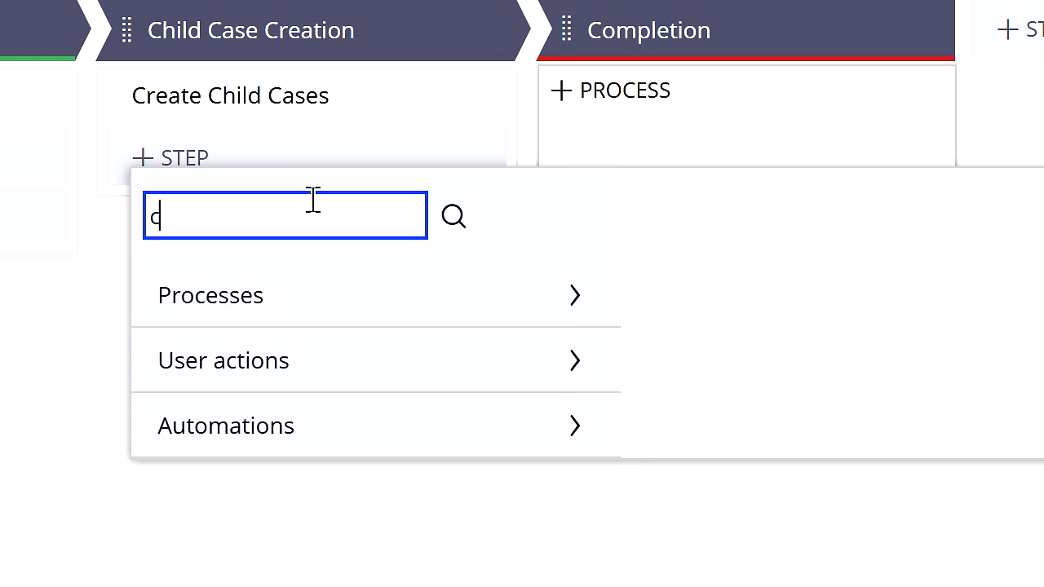
type("reate case")
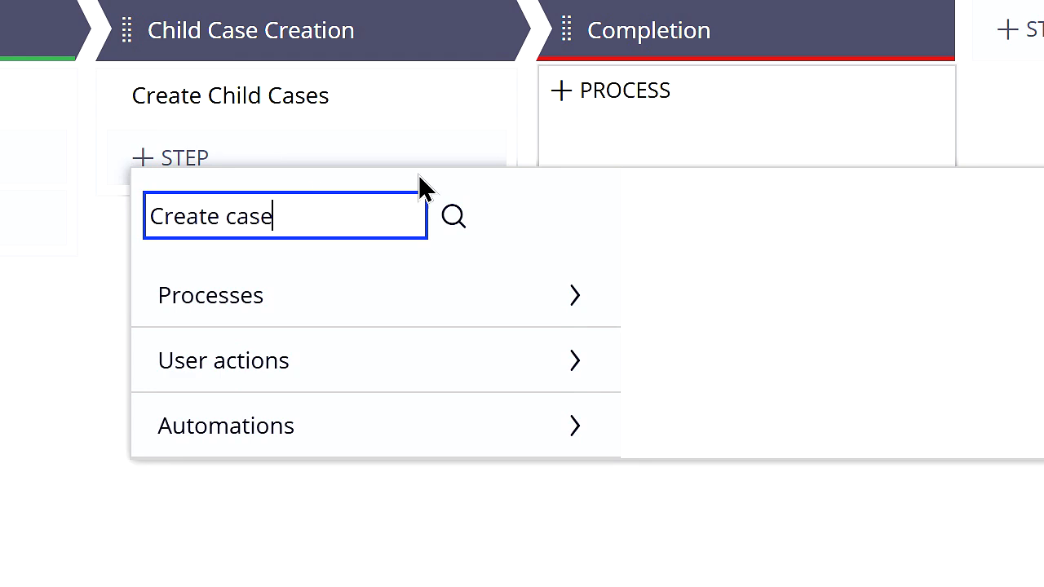
left_click(453, 217)
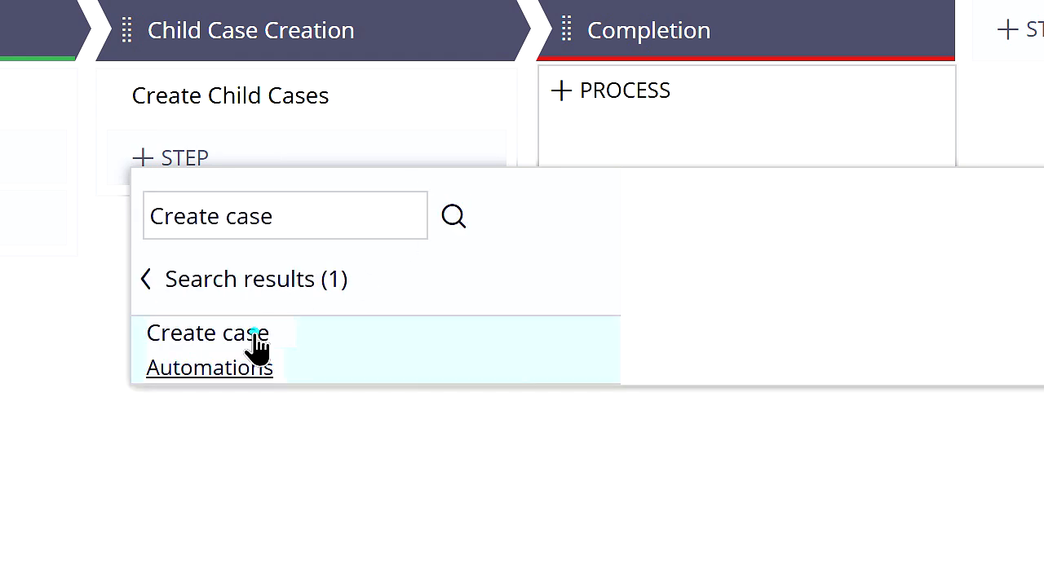
left_click(256, 344)
left_click(967, 464)
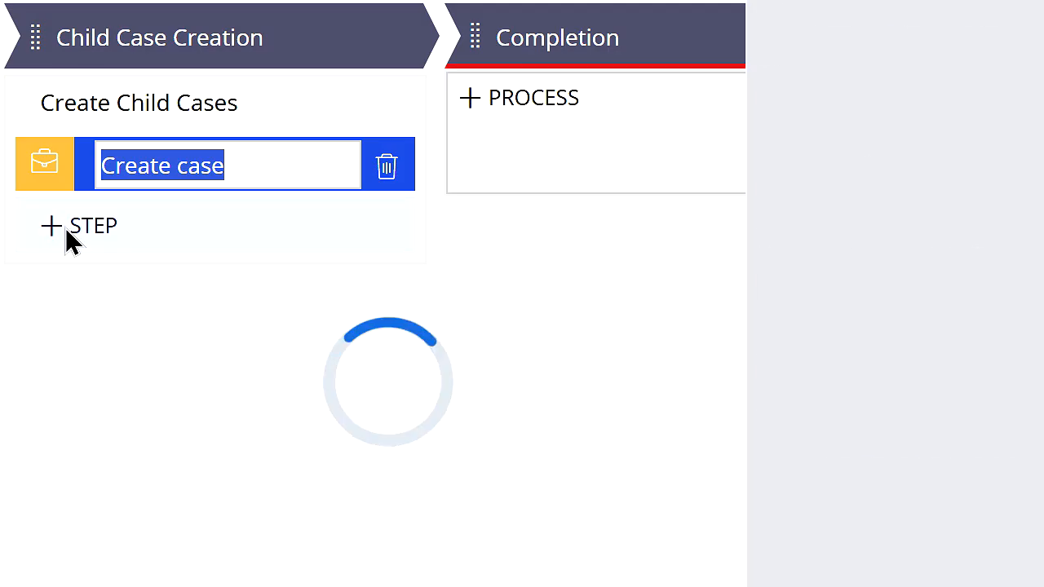
Step: Add a Wait step after Create case that waits for all child cases to be resolved, with the users-can-choose option cleared
left_click(65, 232)
left_click(245, 412)
left_click(228, 293)
type("Wait")
left_click(351, 298)
left_click(356, 427)
left_click(834, 540)
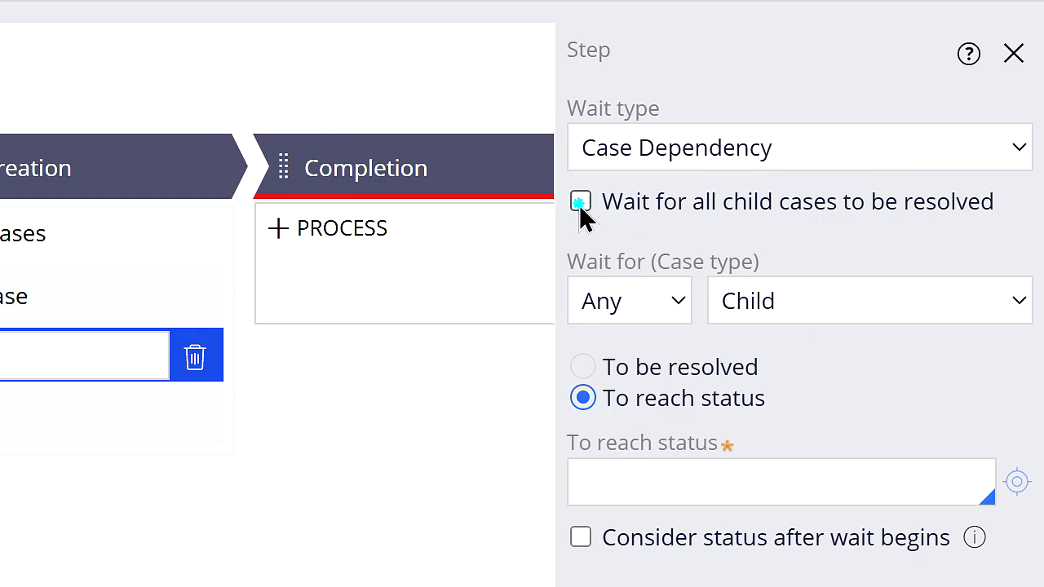
left_click(773, 72)
left_click(582, 272)
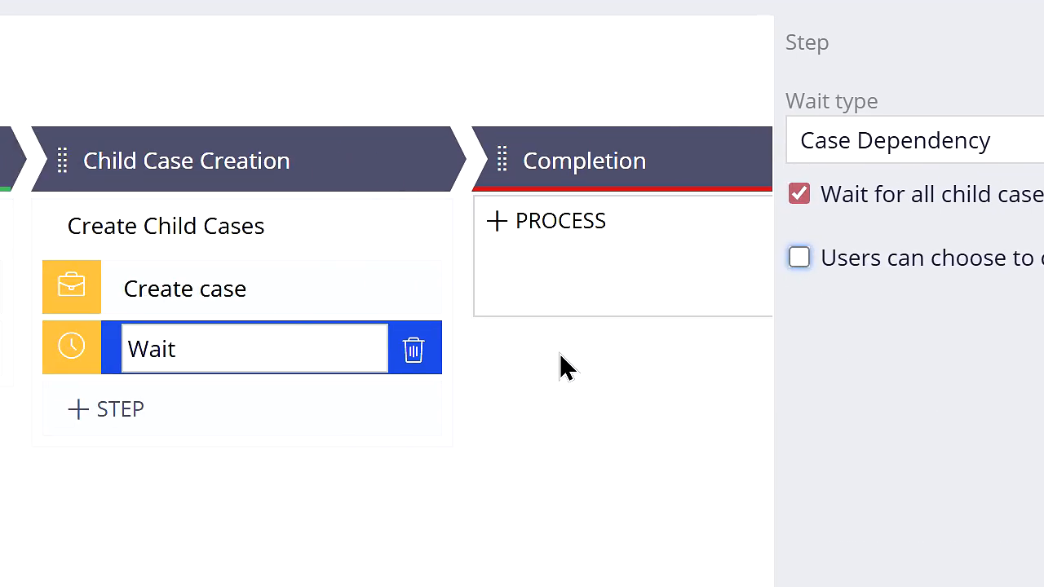
Step: Configure the Create case step to create child cases, using [Other] with the class DVP-Sample-Work-Child
left_click(75, 291)
mouse_move(608, 304)
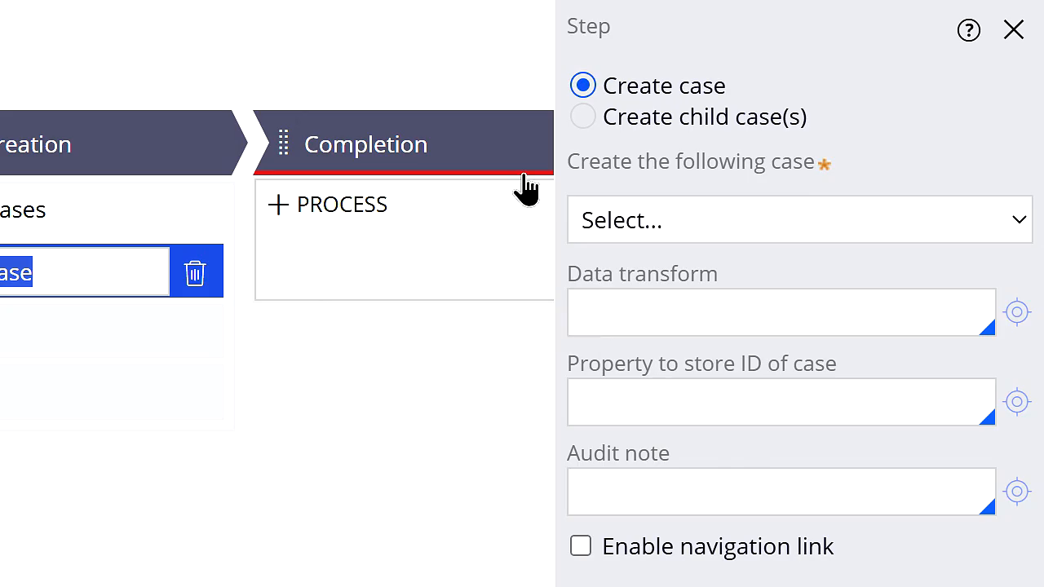
left_click(583, 117)
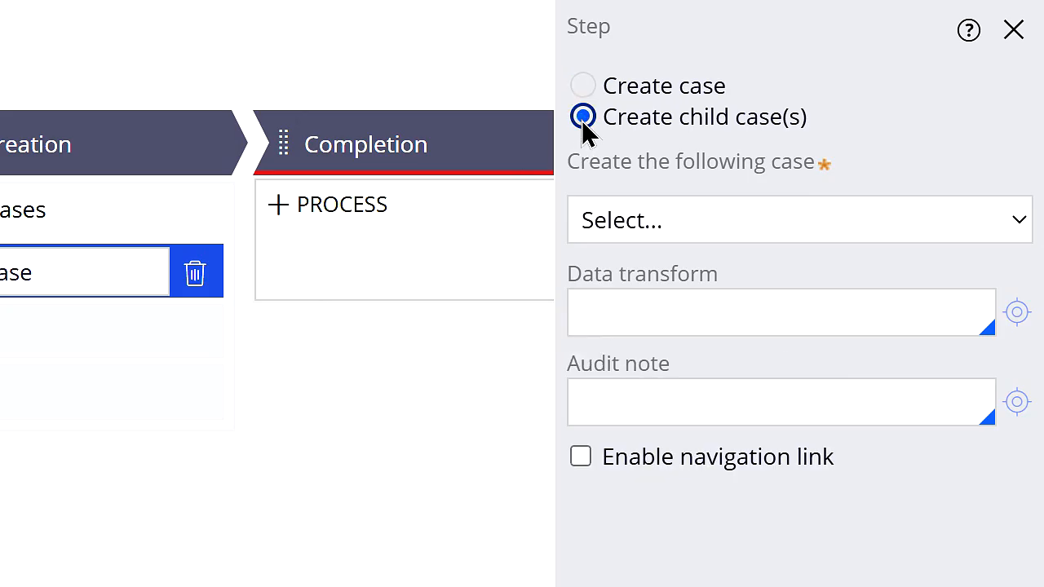
left_click(710, 219)
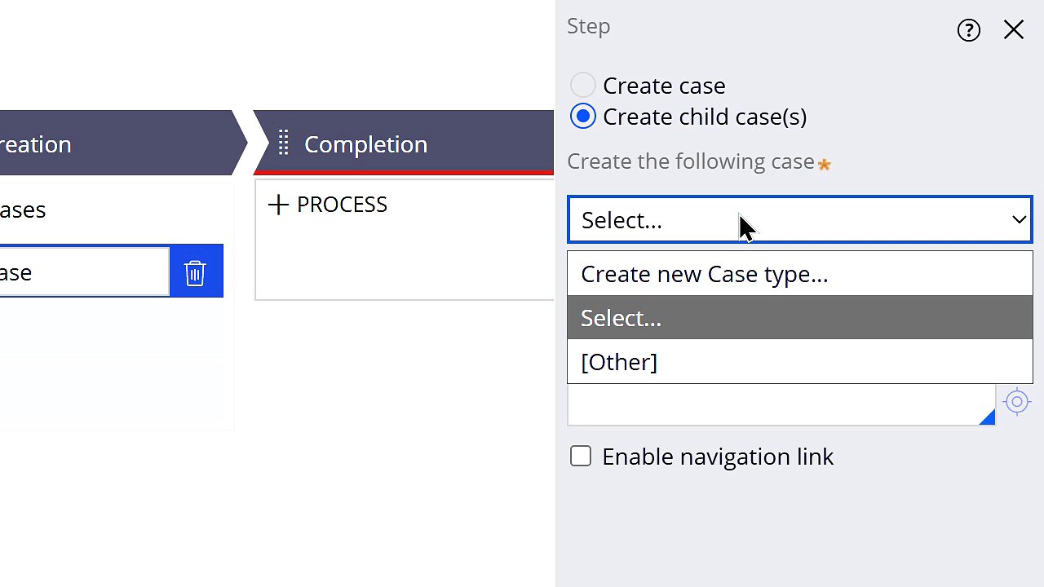
left_click(691, 366)
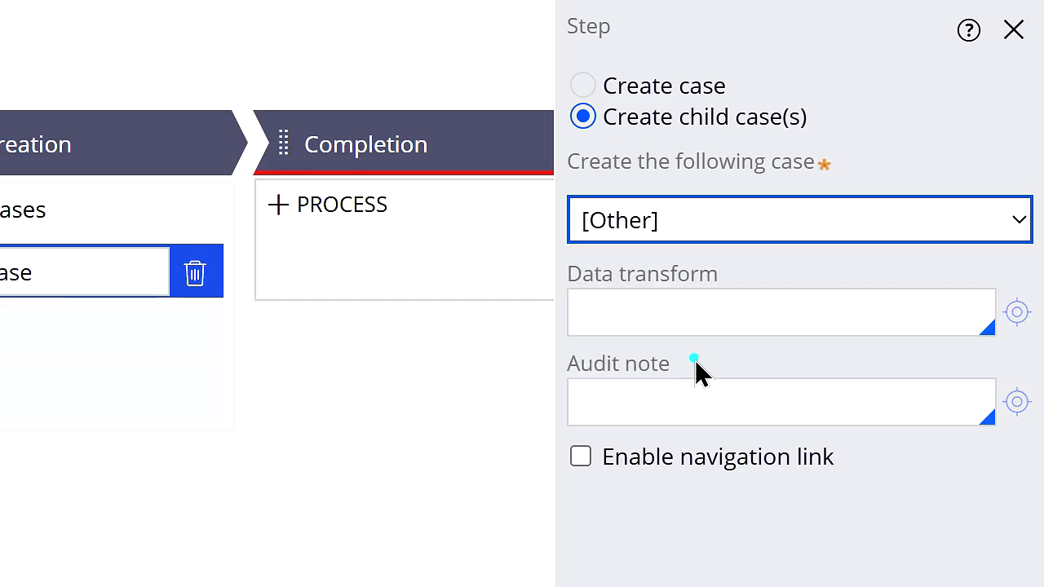
left_click(696, 318)
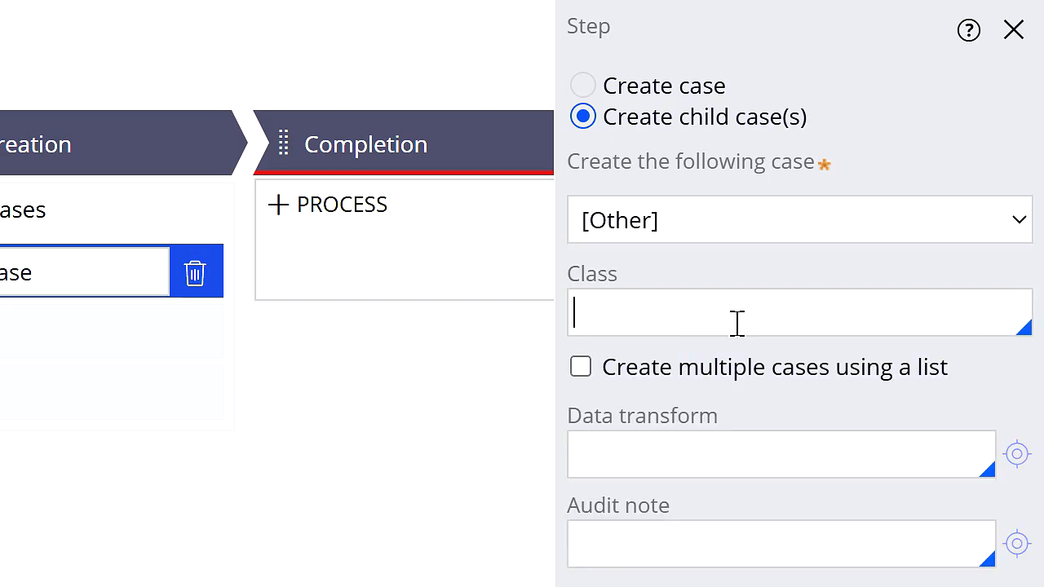
type("DVP-Sample-Work-Child")
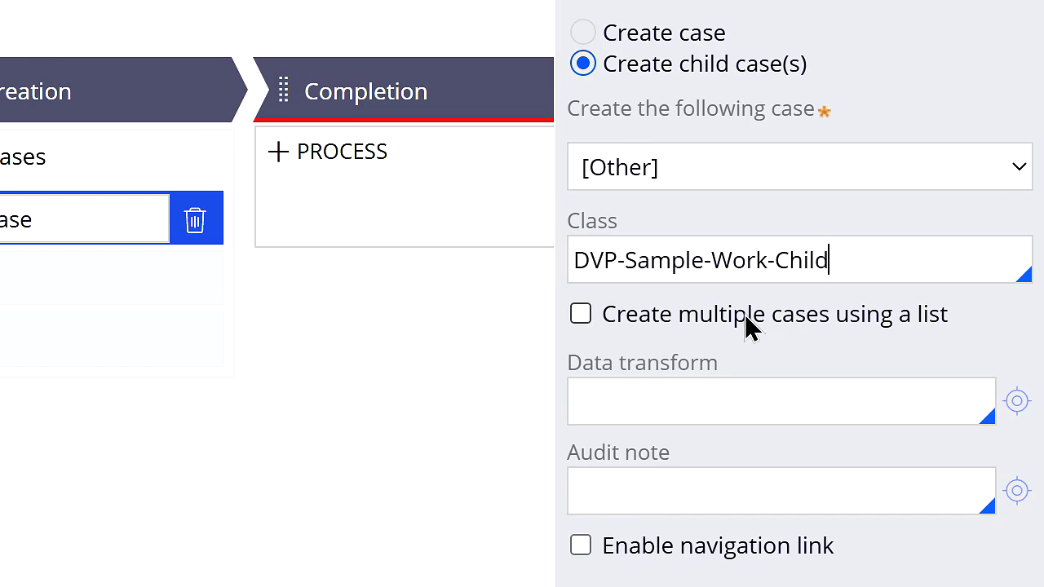
Step: Enable creating multiple cases using a list and set the list field to .SupplierList
left_click(596, 314)
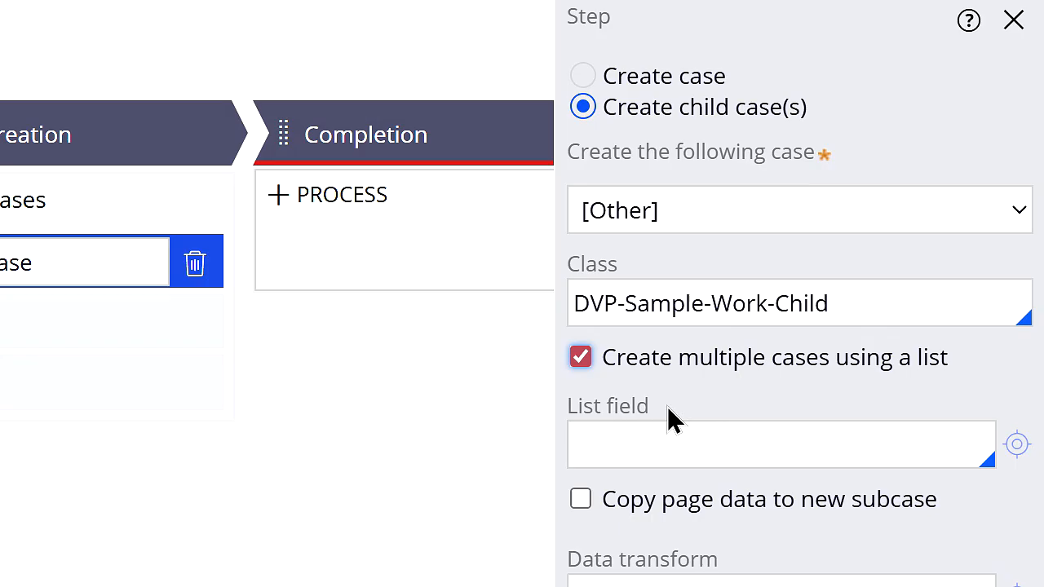
left_click(674, 437)
type(".")
key("Down")
key("Return")
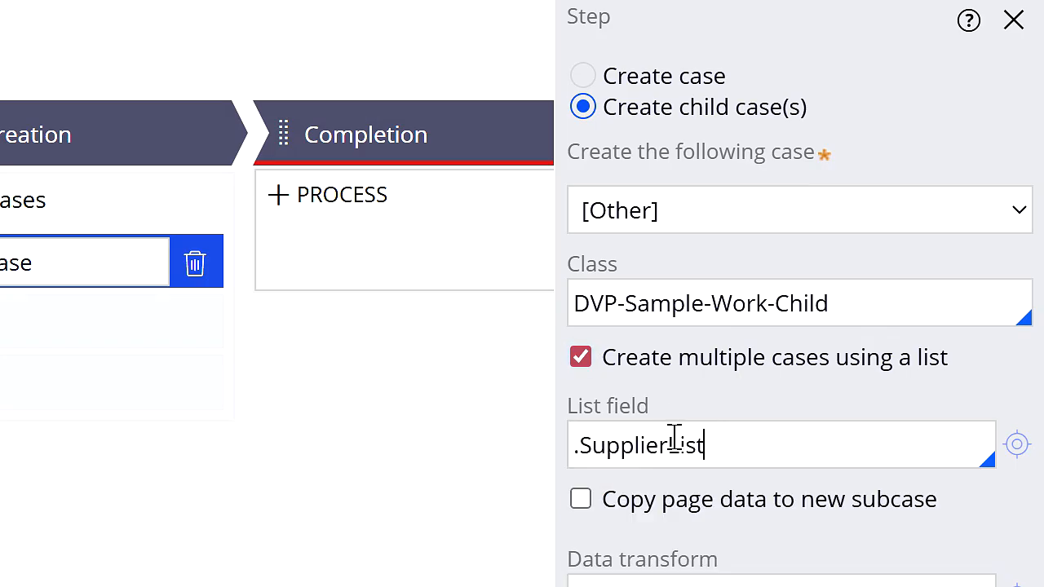
Step: Examine the .SupplierList list field and its property rule, including the property's ID and page definition
scroll(955, 530, "down", 2)
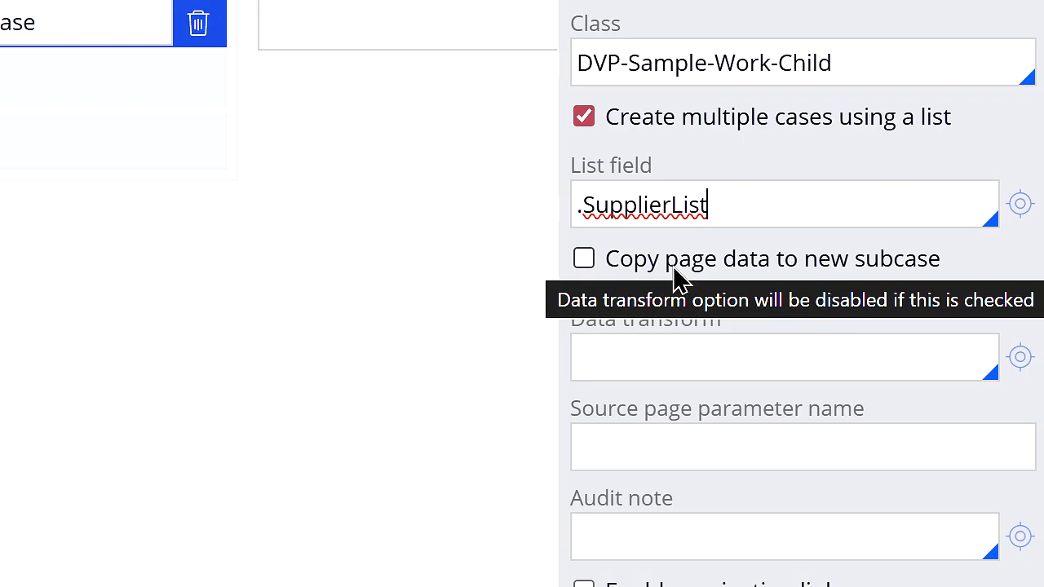
double_click(678, 200)
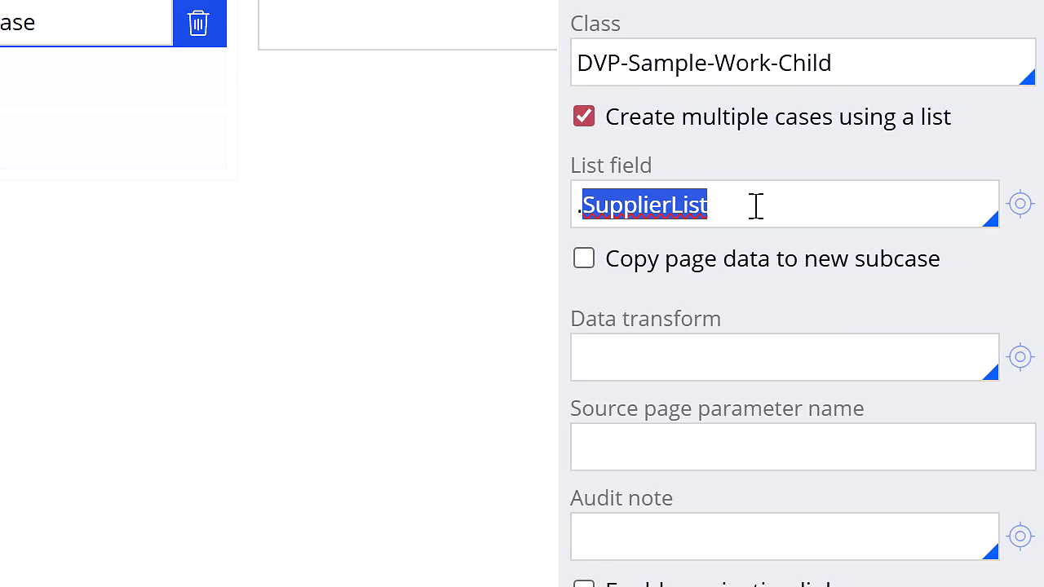
left_click(722, 205)
left_click(731, 206)
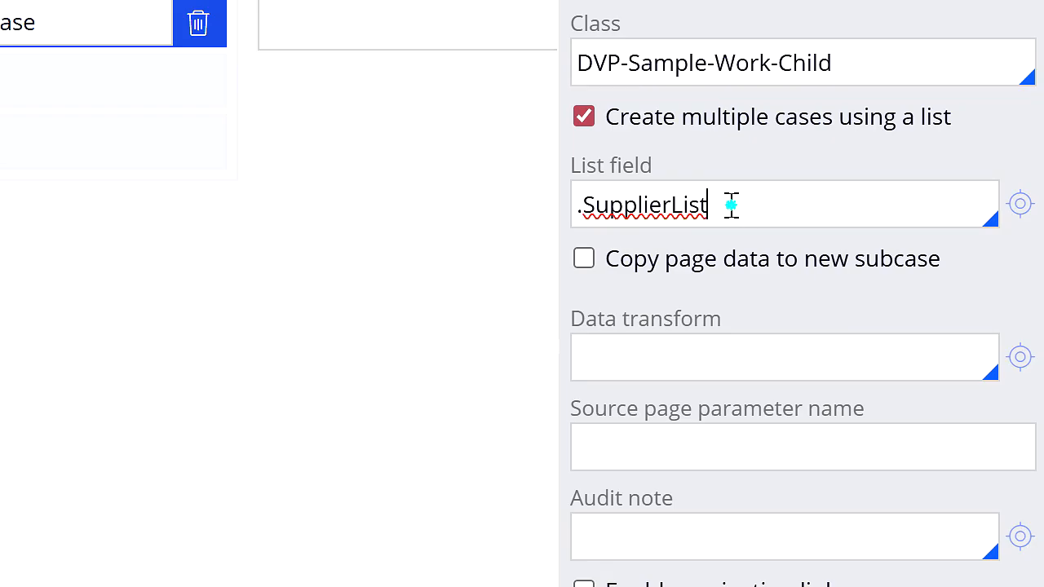
left_click_drag(731, 205, 590, 203)
left_click(727, 204)
left_click(1019, 204)
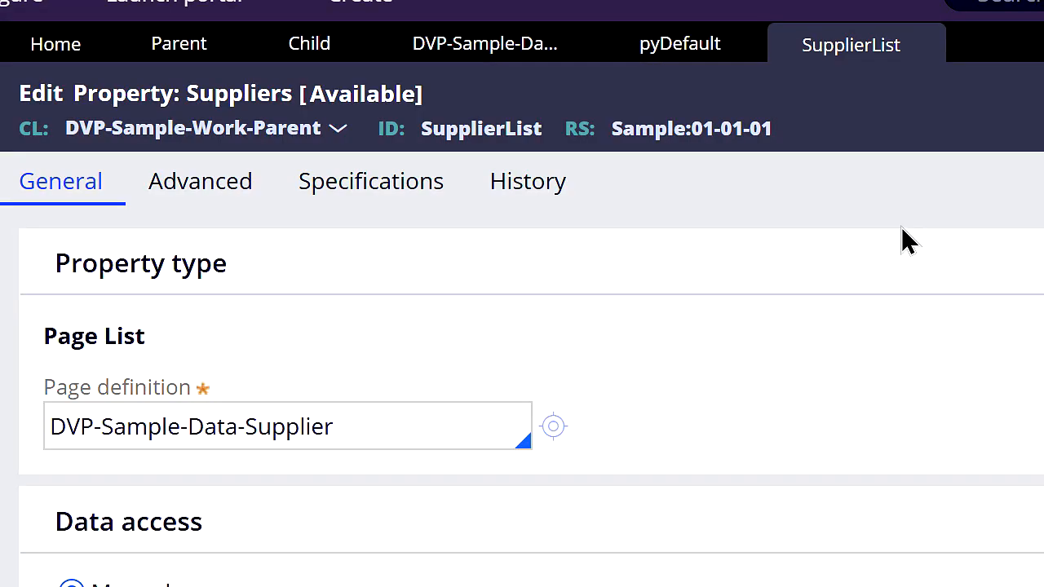
double_click(466, 130)
left_click_drag(420, 425, 47, 430)
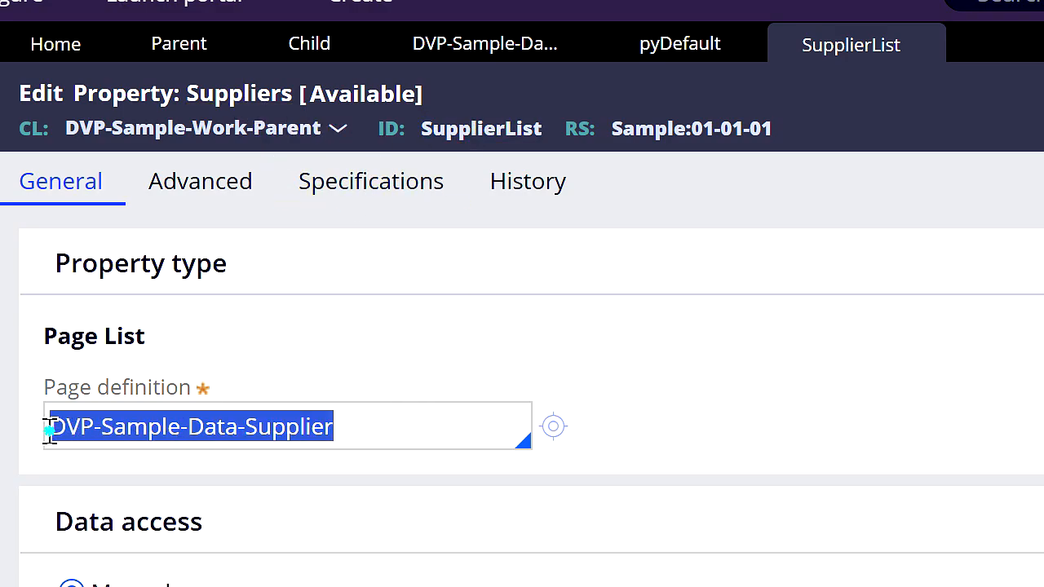
Step: Review the class in the SupplierList property's page definition and close the property rule
left_click(332, 422)
left_click_drag(380, 424, 189, 426)
left_click(426, 417)
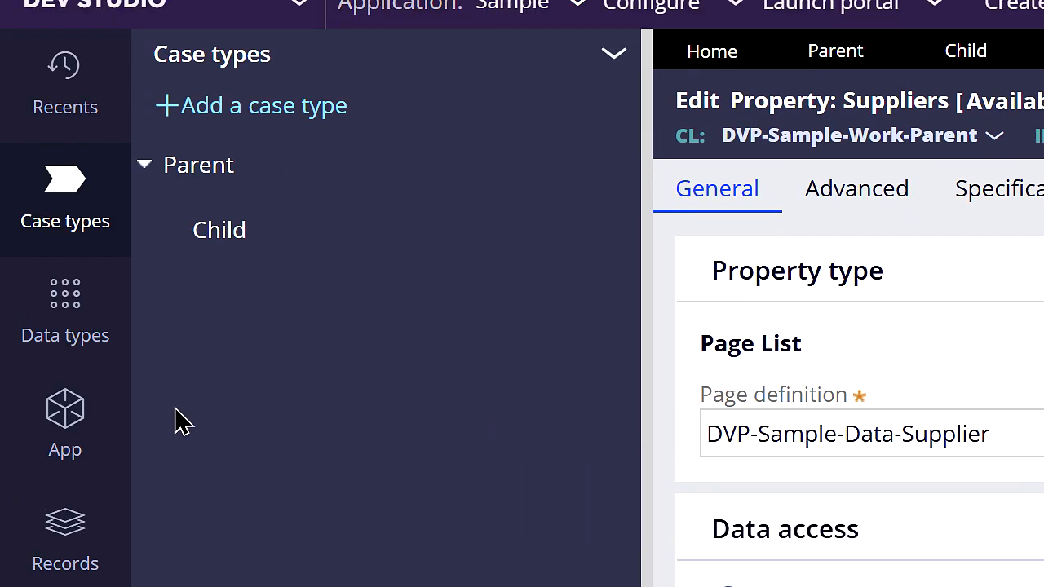
left_click(73, 406)
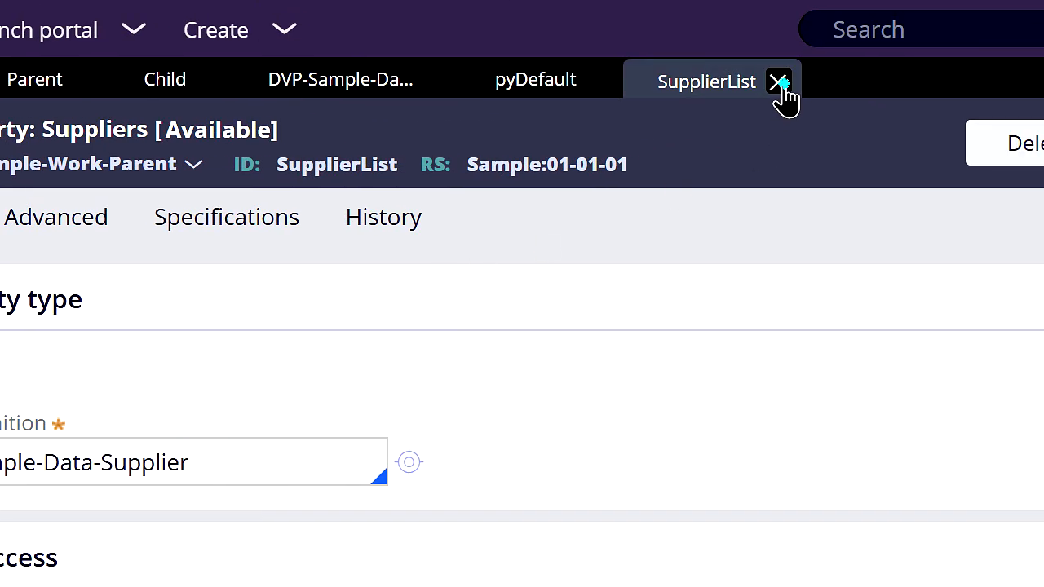
left_click(783, 84)
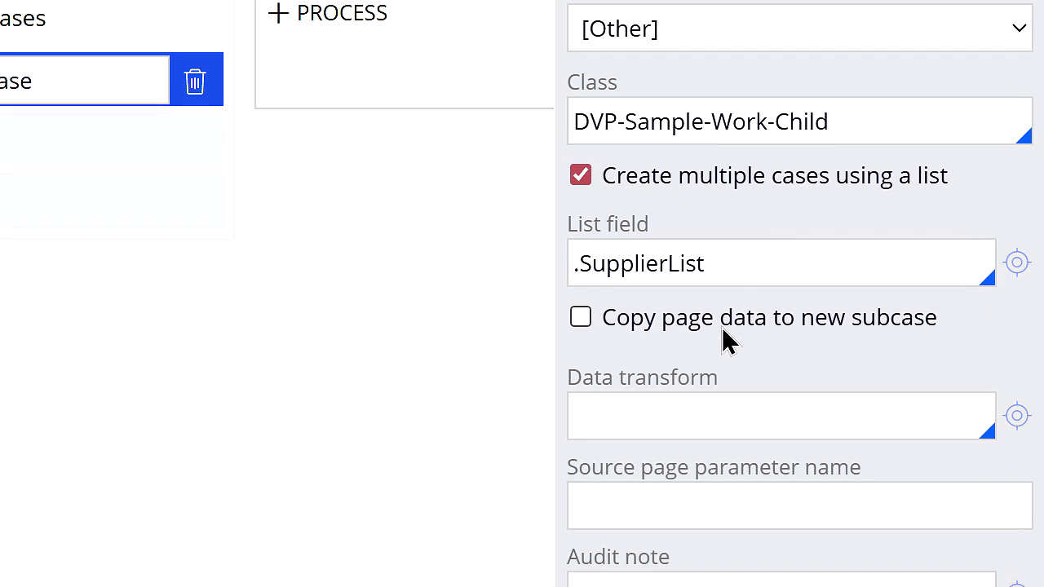
Step: Create and open a data transform named "Map data to child case" from the Create case step, applying it to DVP-Sample-Work-Child
mouse_move(726, 341)
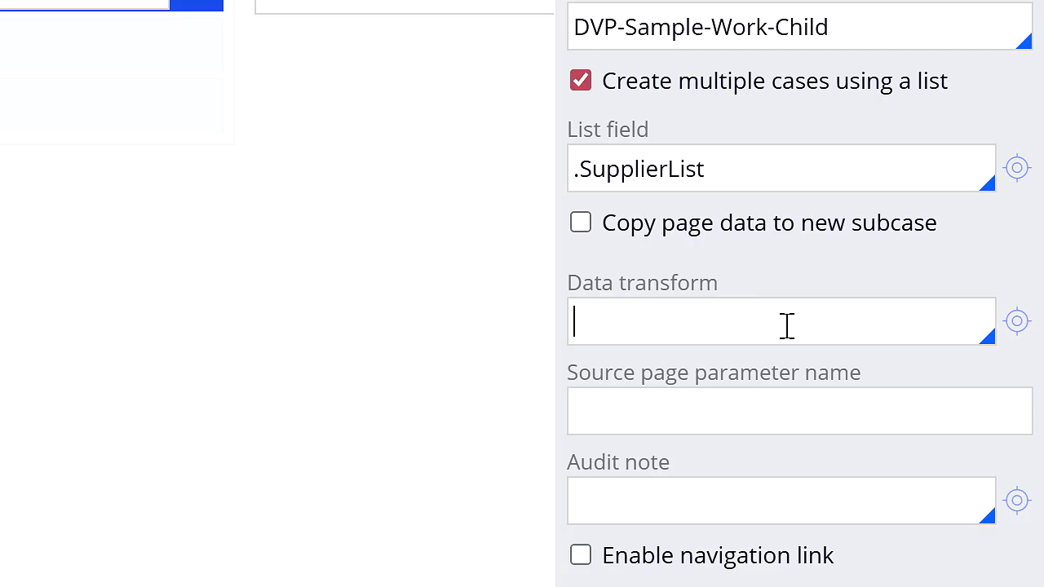
type("Map data to child case")
left_click(1015, 327)
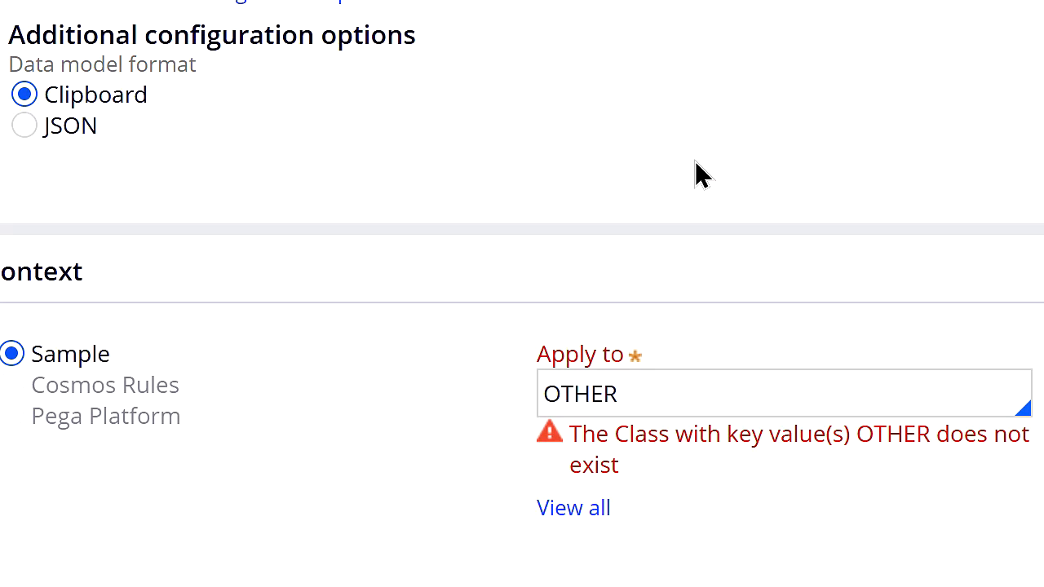
double_click(677, 383)
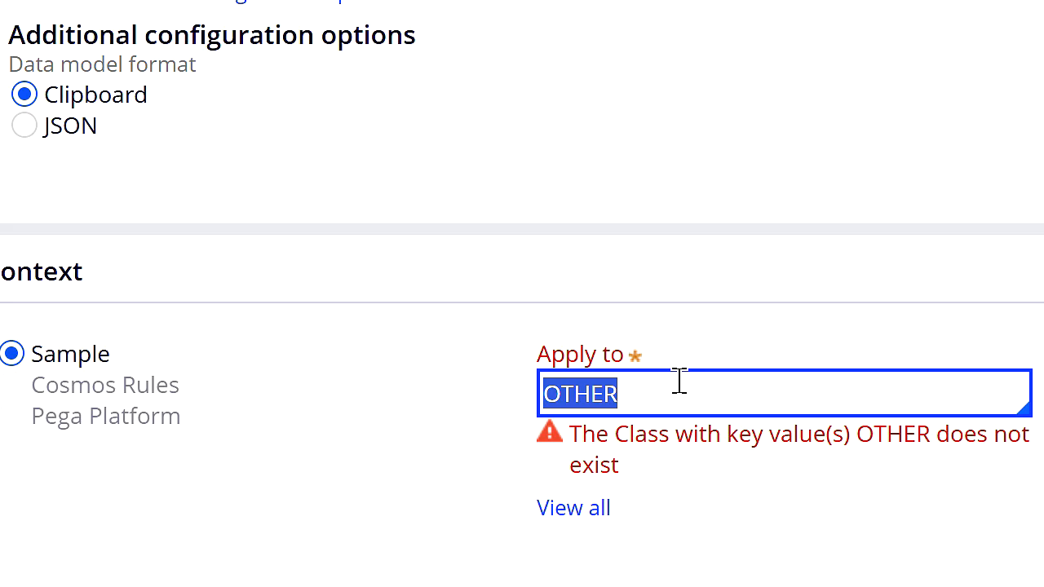
type("DVP-Sample-Work-Child")
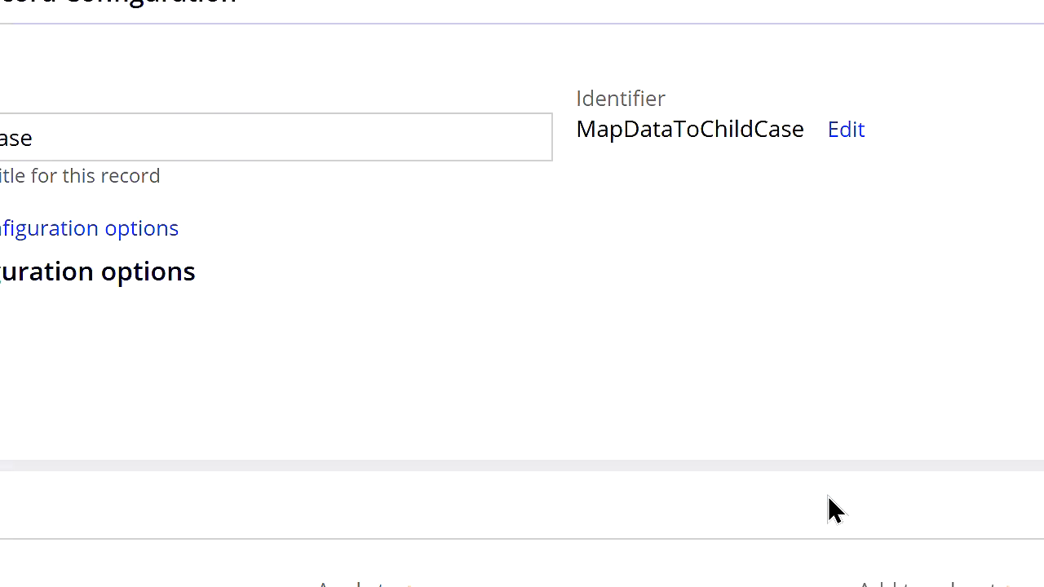
left_click(924, 77)
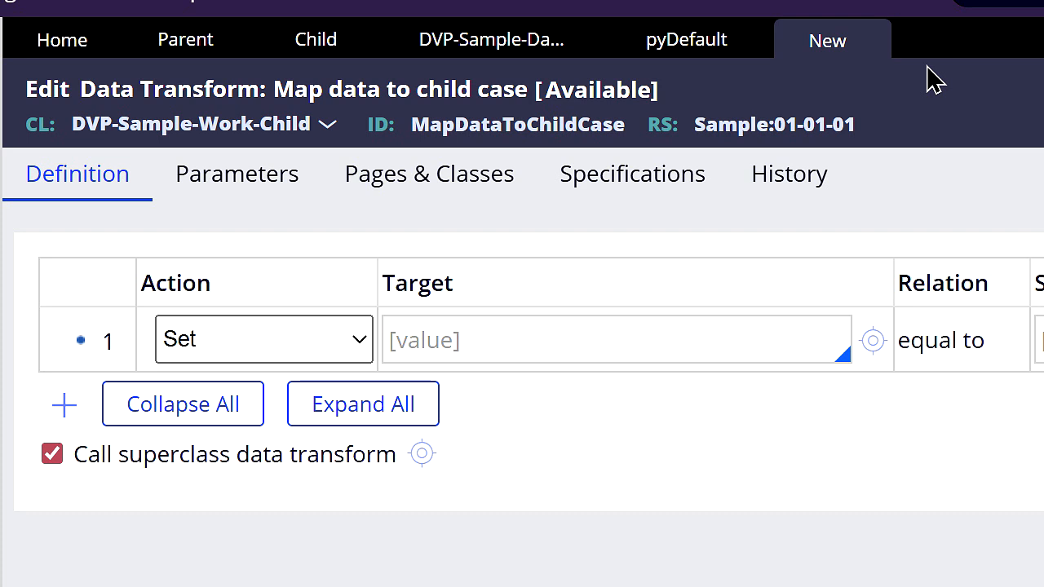
Step: Set the source page parameter name to SupplierPage in the Parent case type's Create case step
left_click(534, 59)
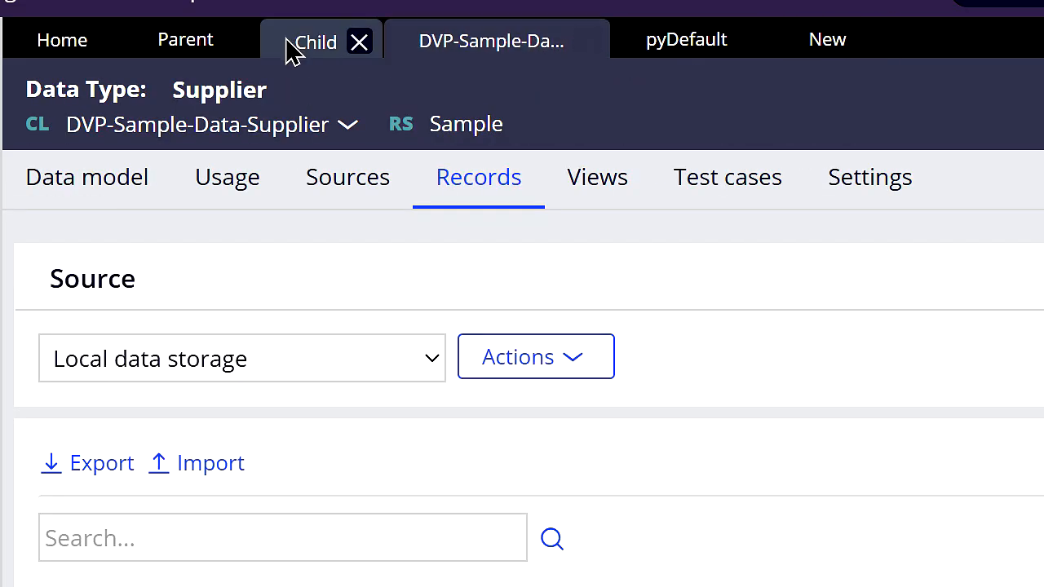
left_click(194, 40)
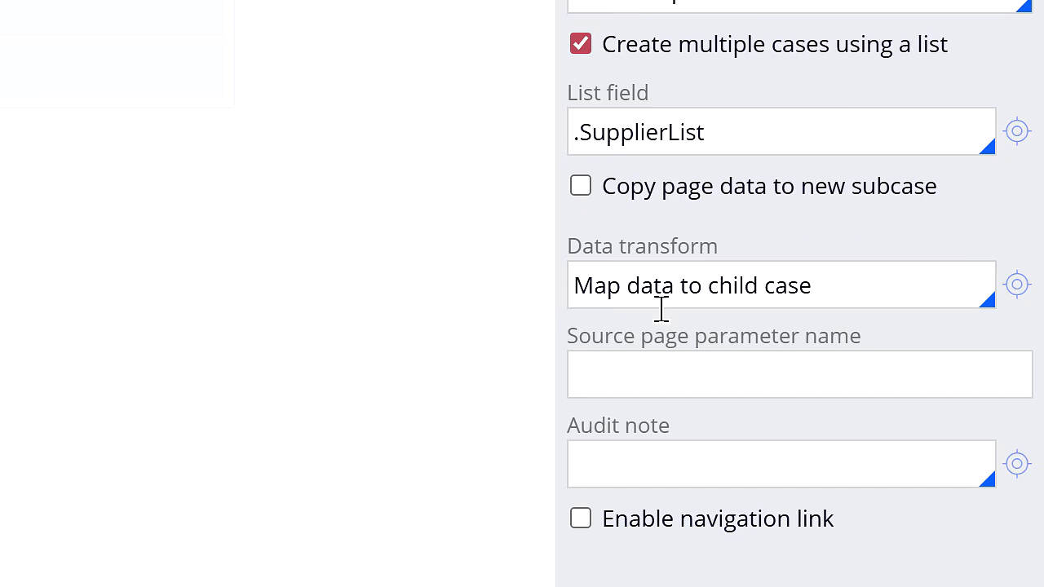
left_click(715, 520)
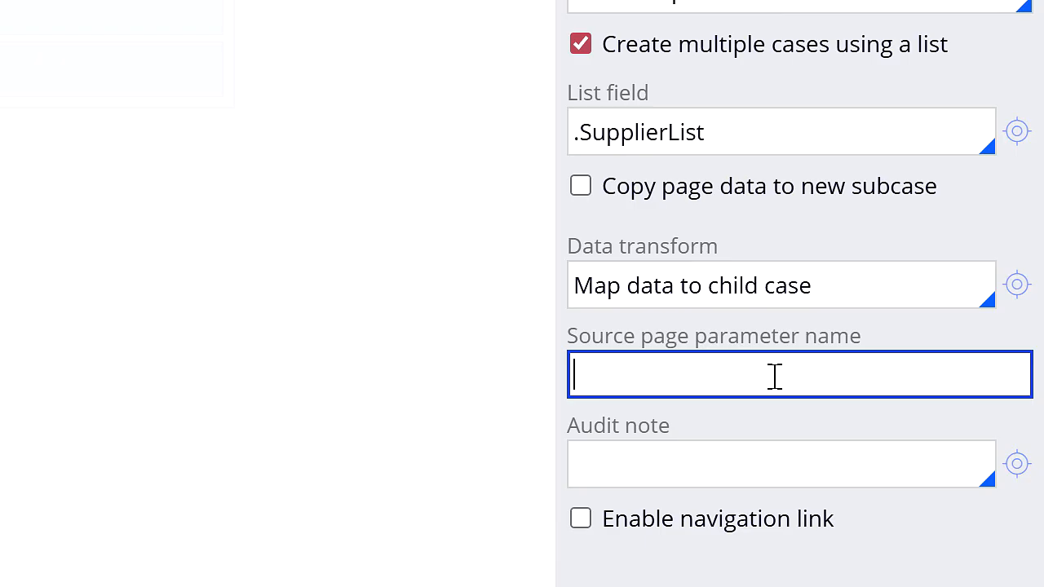
double_click(680, 133)
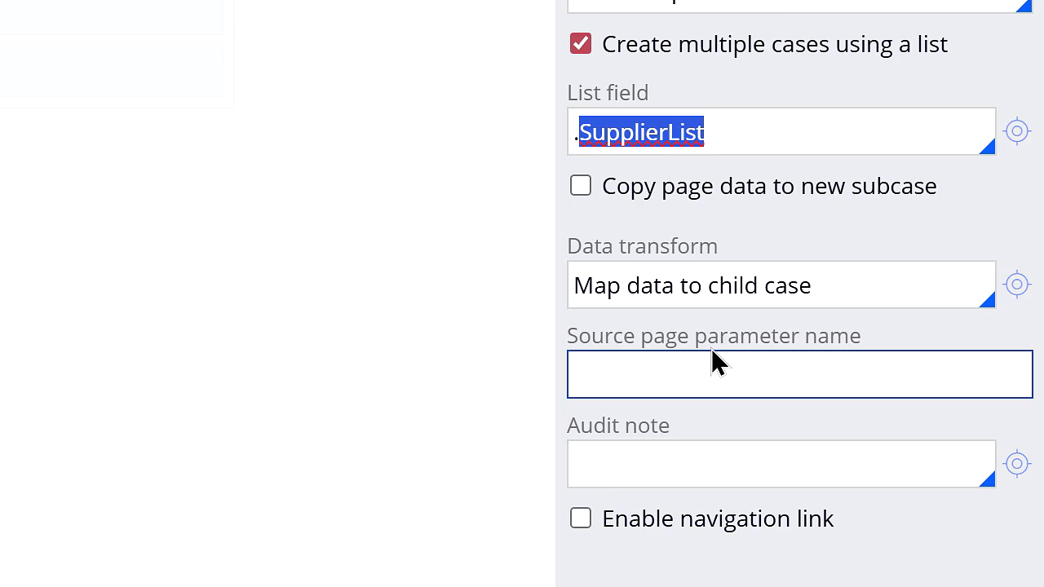
left_click(758, 359)
type("SupplierPage")
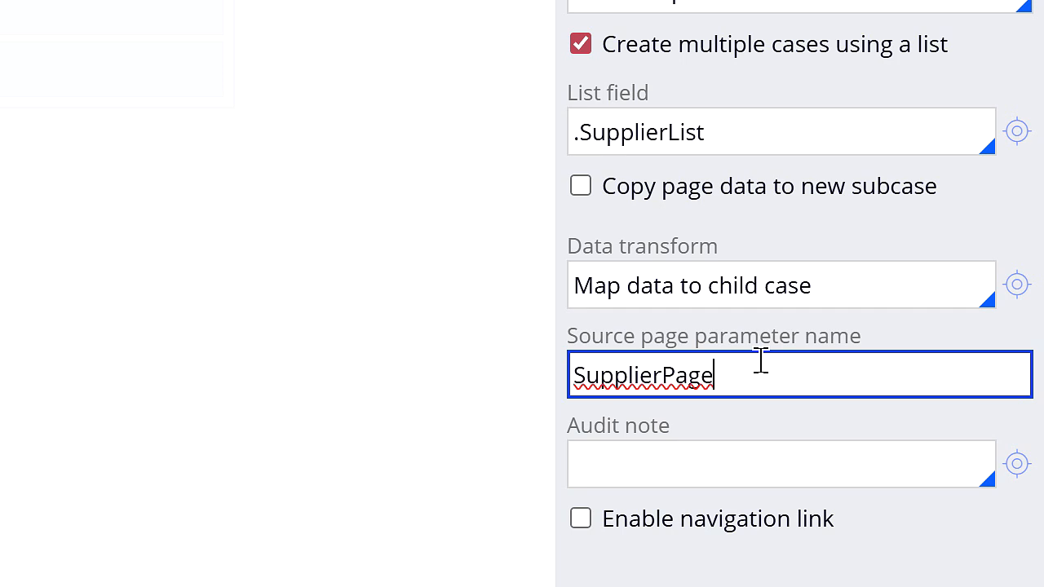
Step: Add a SupplierPage parameter with data type Page Name to the Map data to child case data transform
double_click(675, 375)
key("ctrl+c")
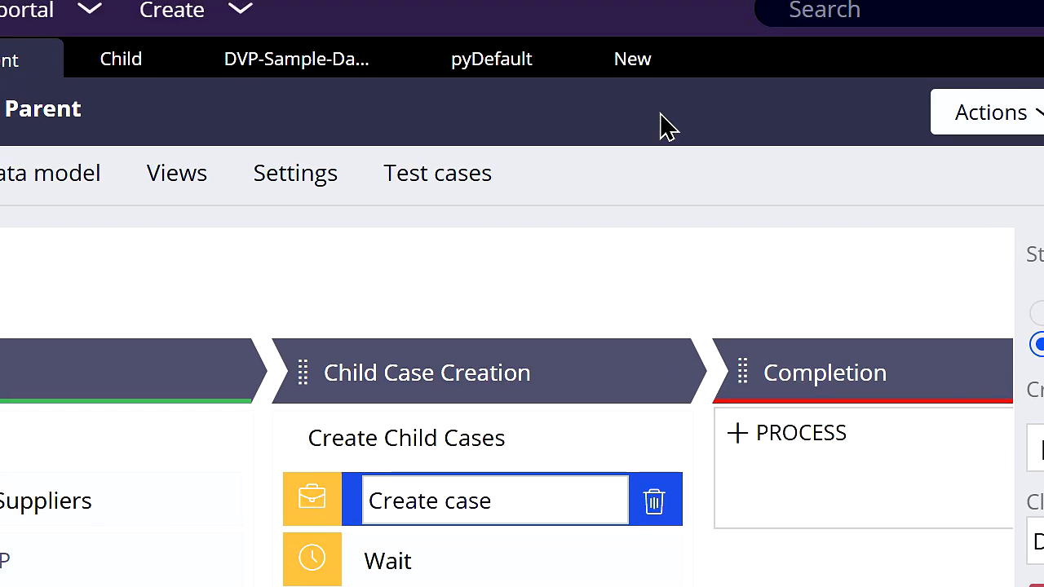
left_click(617, 73)
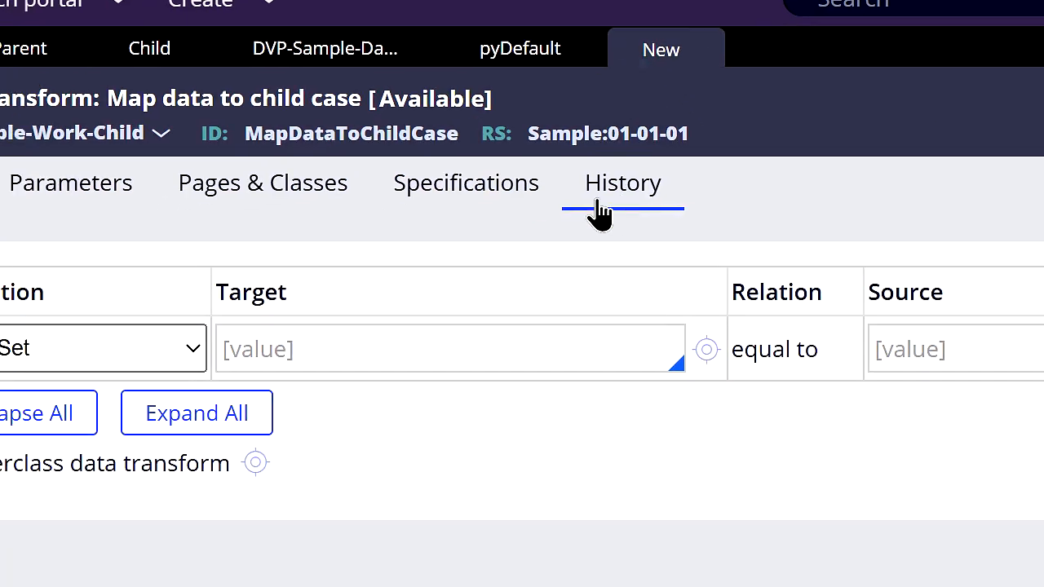
left_click(84, 184)
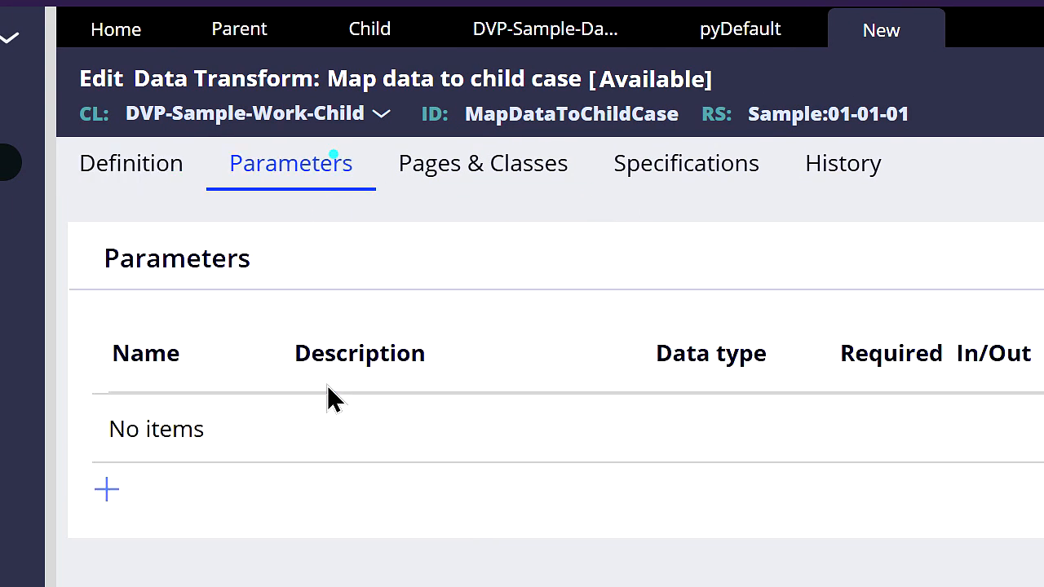
left_click(106, 489)
type("SupplierPage")
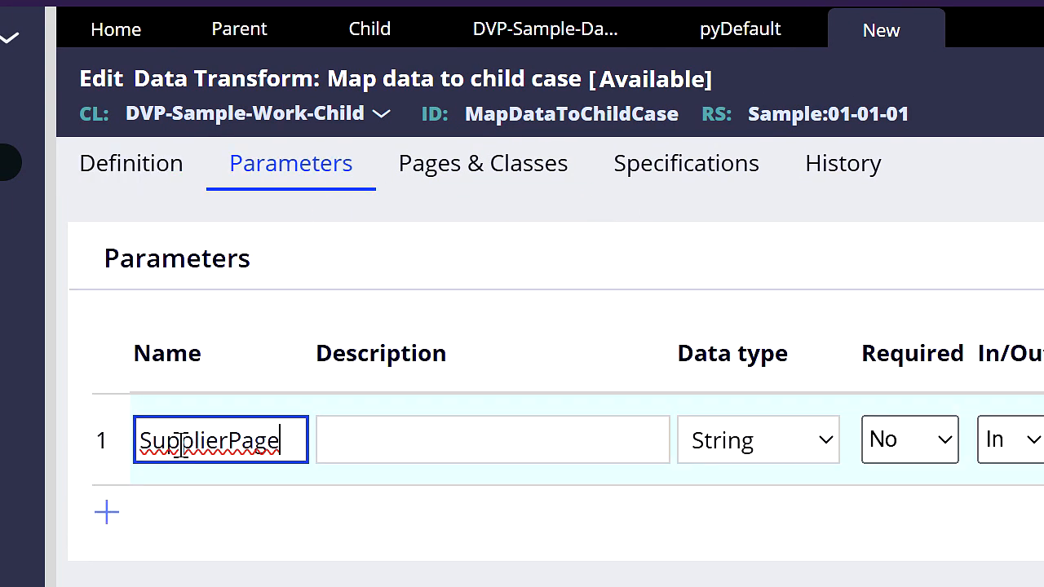
left_click(721, 454)
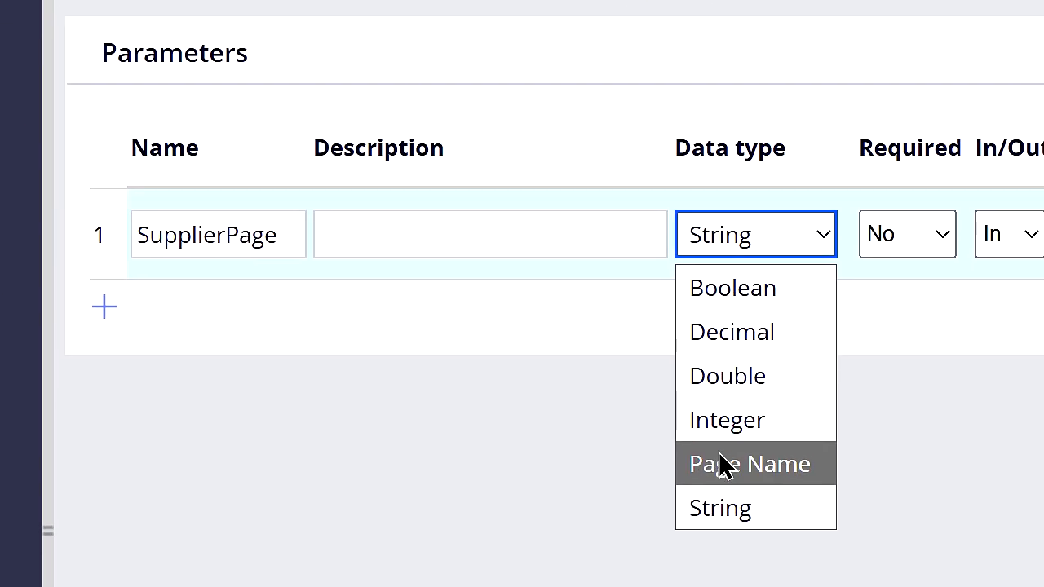
left_click(724, 586)
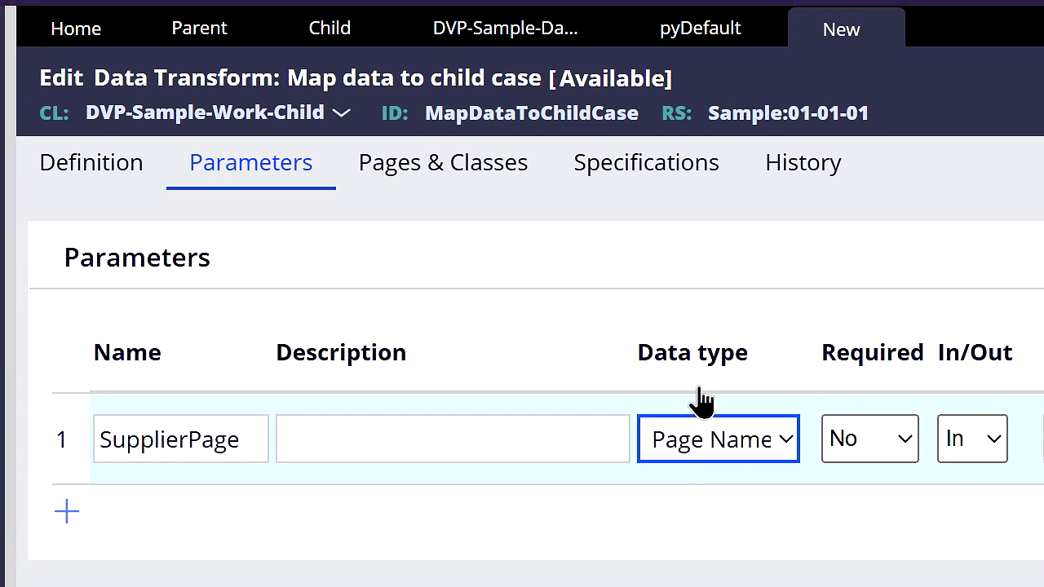
Step: Define the page SupplierPage with class DVP-Sample-Data-Supplier in the data transform's pages and classes
left_click(477, 168)
left_click(364, 309)
key("ctrl+v")
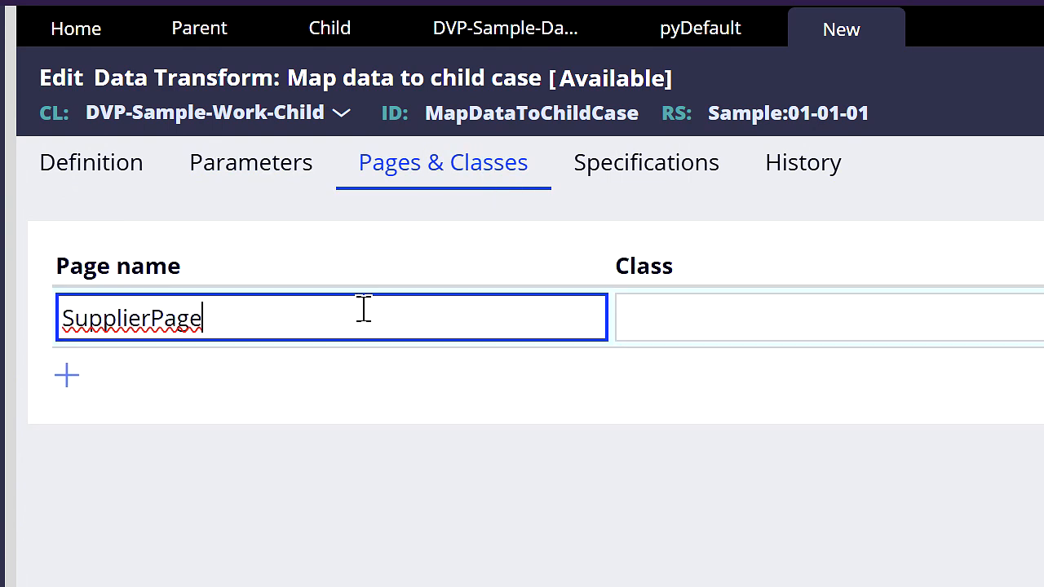
left_click(660, 305)
type("DVP-Sample-Data-Supplier")
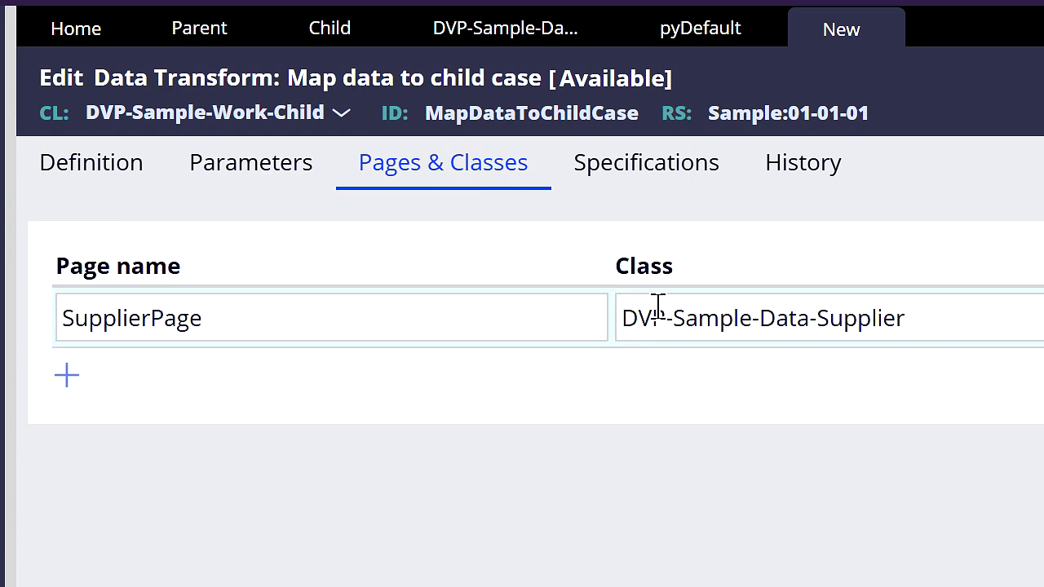
Step: Define two Set actions in the data transform with the targets .SupplierID and .SupplierName
left_click(120, 174)
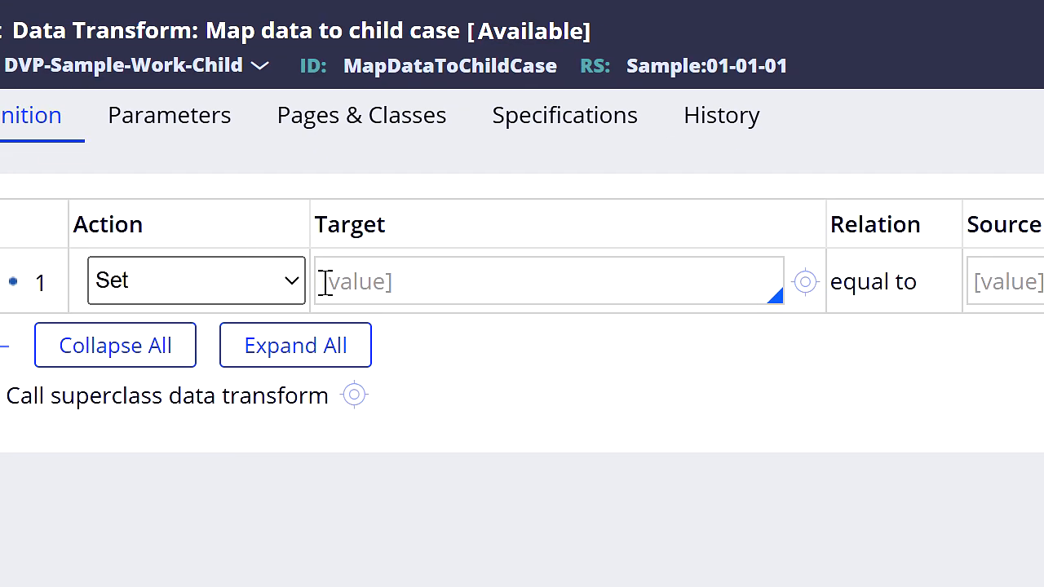
left_click(373, 284)
type(".")
key("Down")
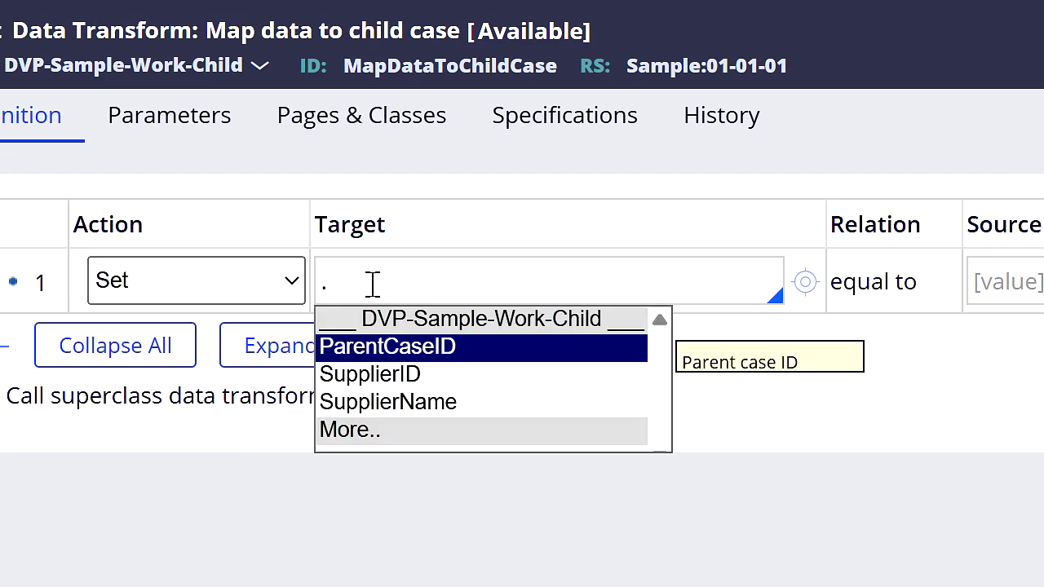
key("Down")
key("Return")
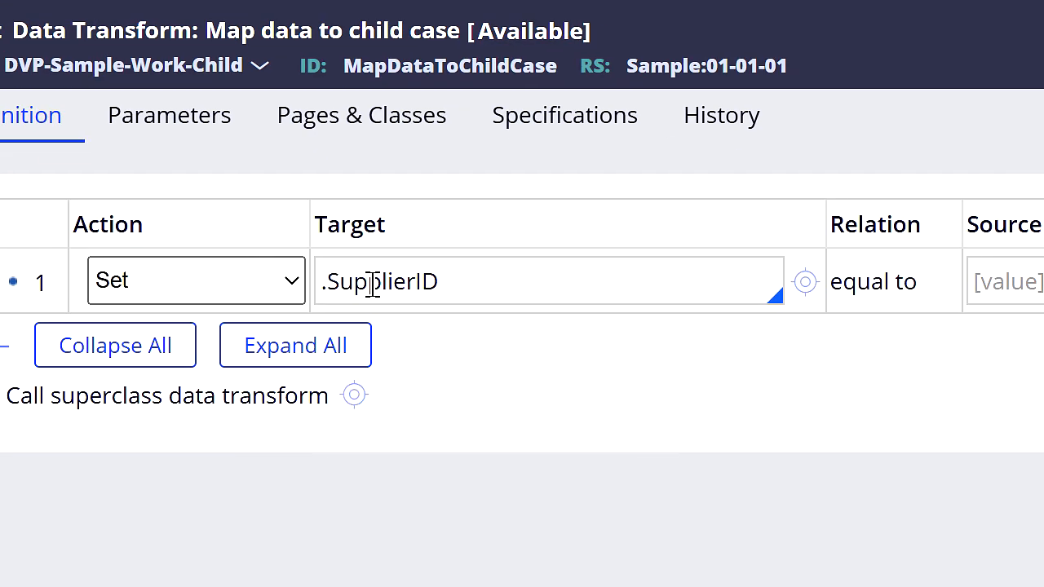
left_click(20, 341)
left_click(419, 346)
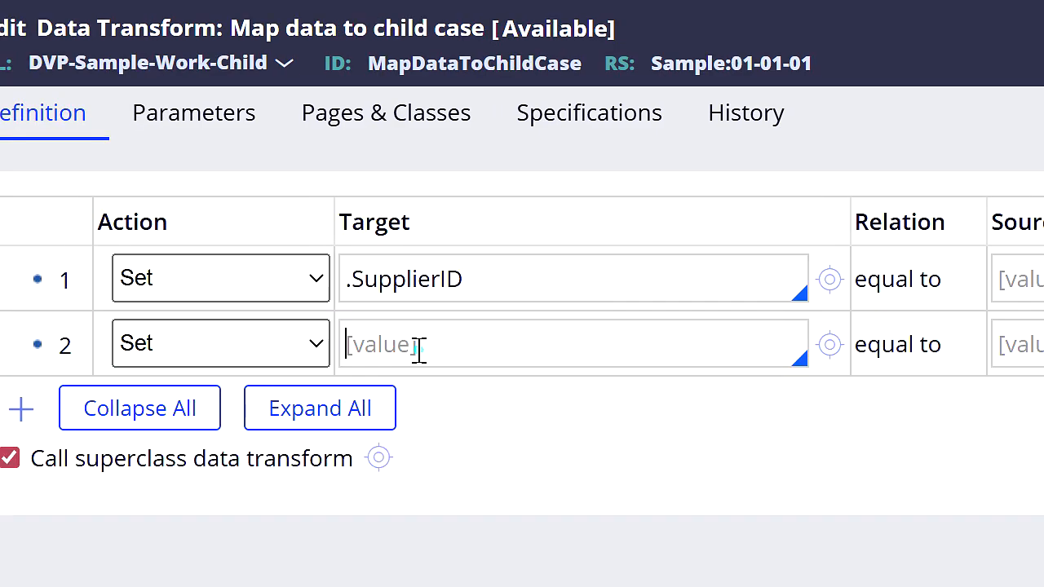
type(".sup")
key("Down")
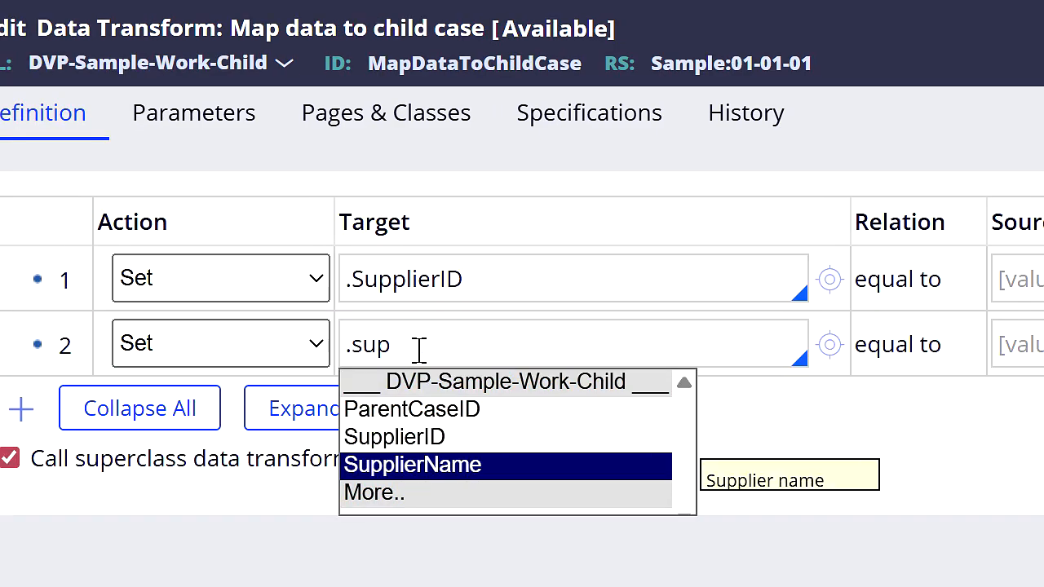
key("Return")
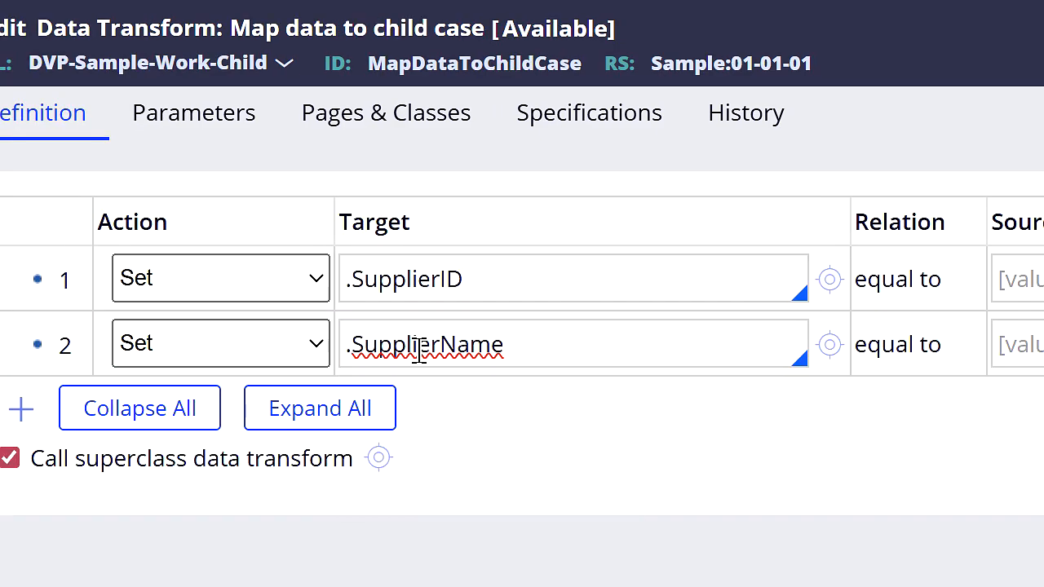
Step: Set the source of .SupplierID to SupplierPage.Name and of .SupplierName to SupplierPage.pyGUID, and save the data transform
left_click(1019, 279)
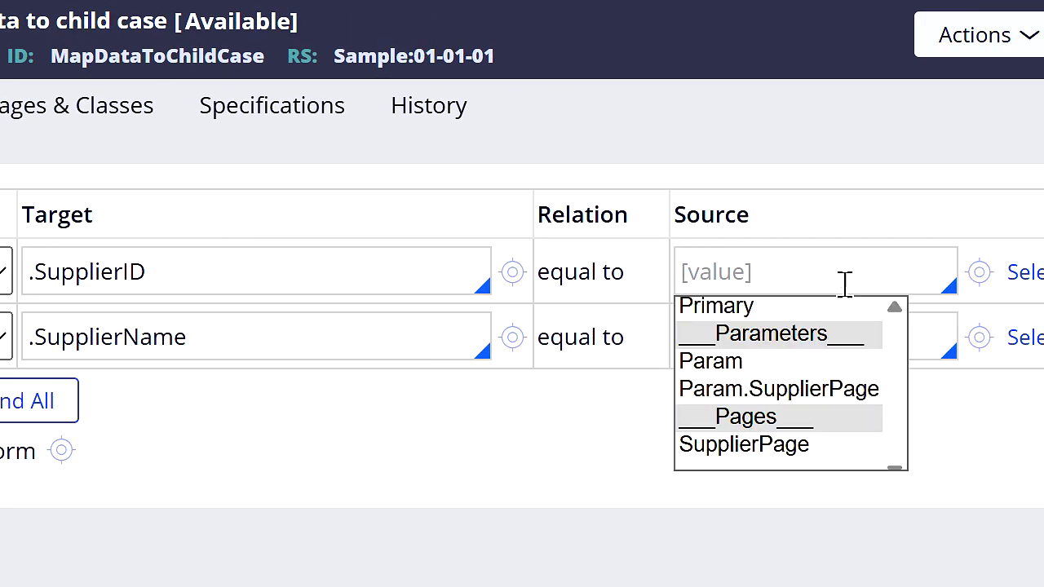
key("Down")
key("Down")
key("Down")
key("Down")
key("Return")
key("Down")
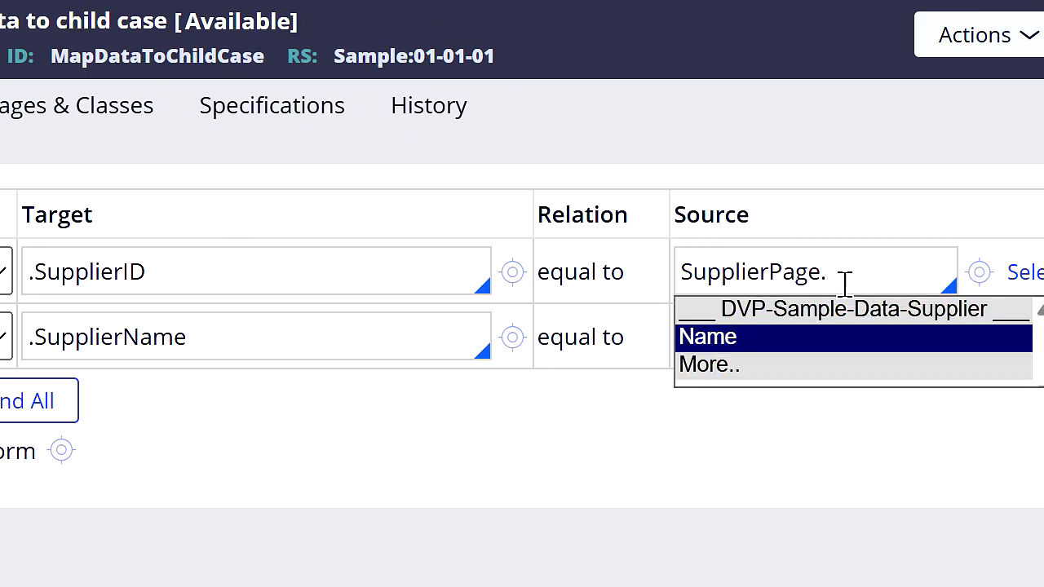
key("Return")
left_click(862, 335)
type("su")
key("Return")
type("pyGUID")
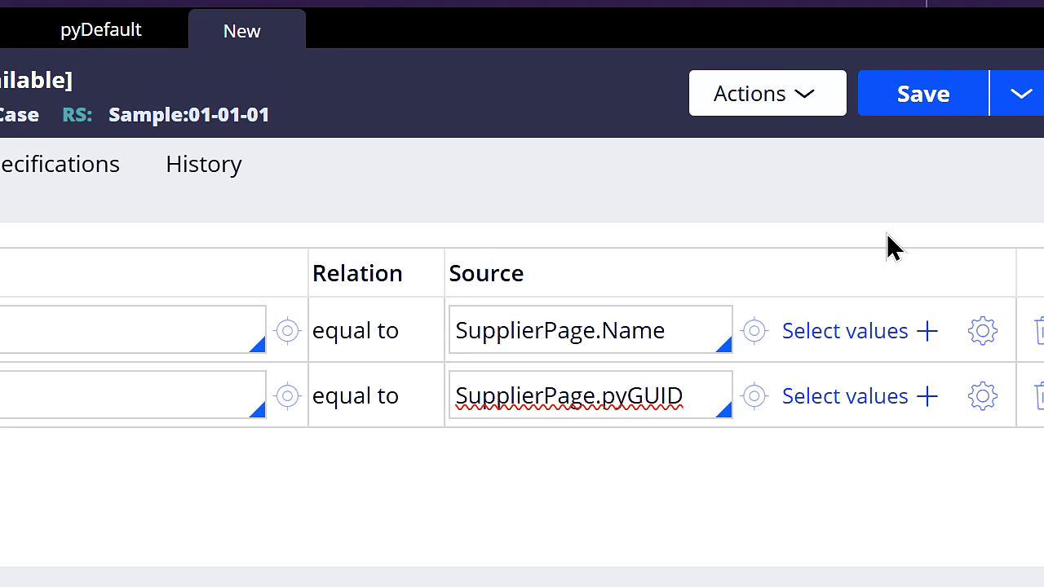
left_click(915, 103)
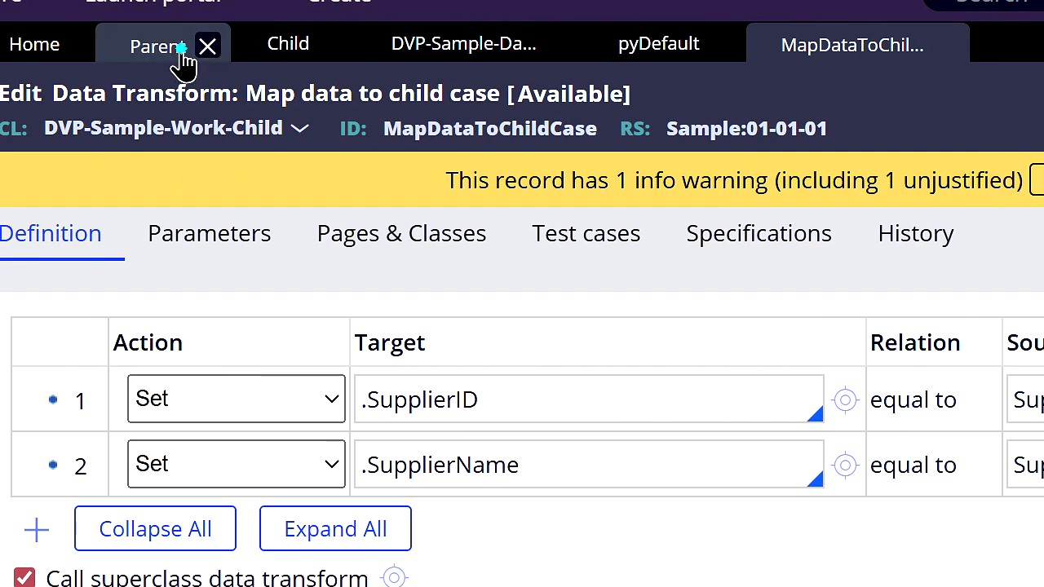
Step: Change the data transform name in the Parent case type's Create case step to MapDataToChildCase
left_click(184, 59)
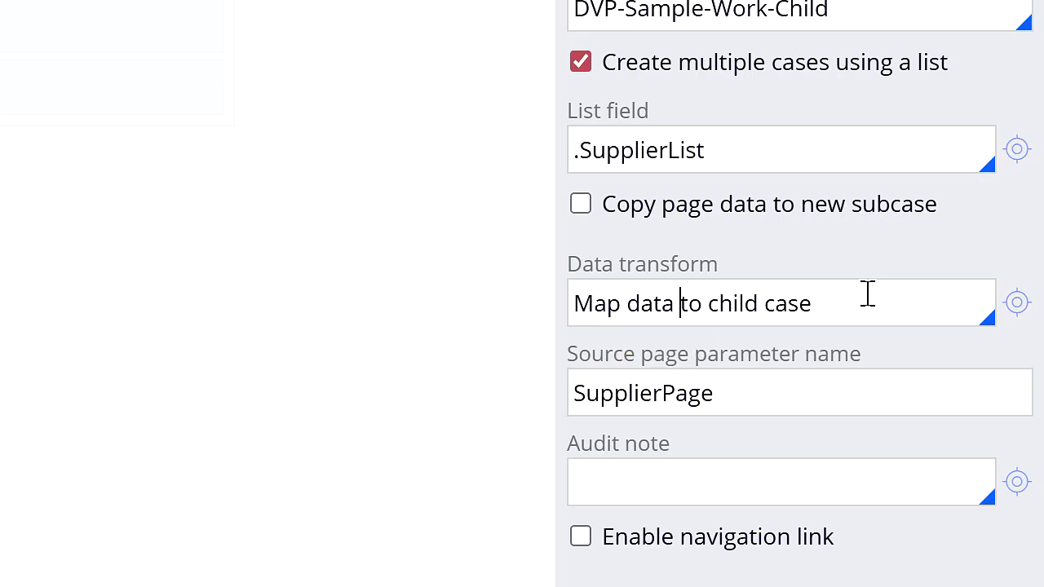
key("BackSpace")
key("Delete")
type("D")
key("Right")
key("BackSpace")
key("Delete")
type("T")
key("Right")
key("Delete")
key("Delete")
type("C")
key("Right")
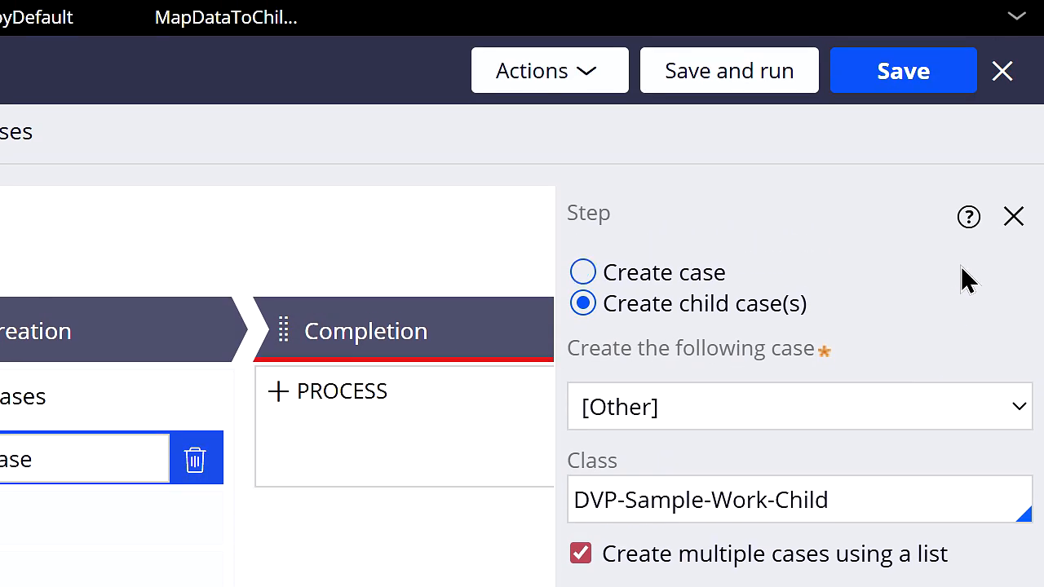
Step: Try to save the Parent case type and refresh it
left_click(910, 91)
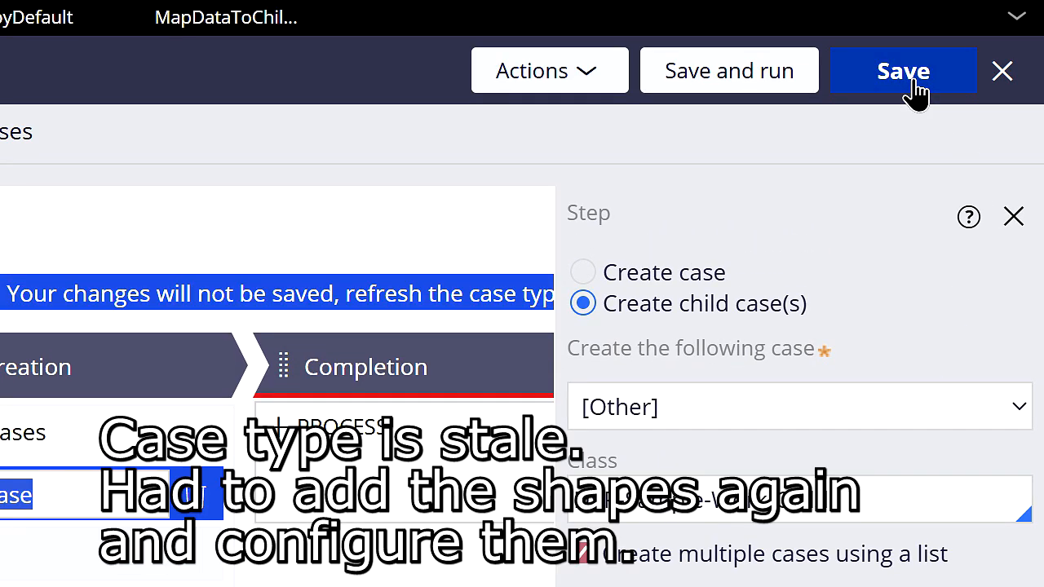
left_click(589, 100)
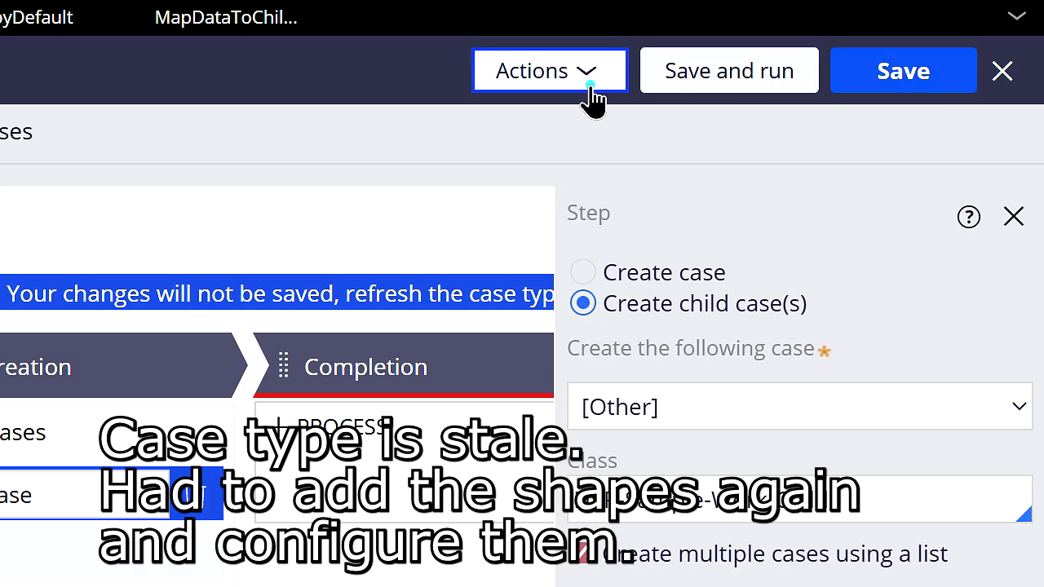
left_click(540, 204)
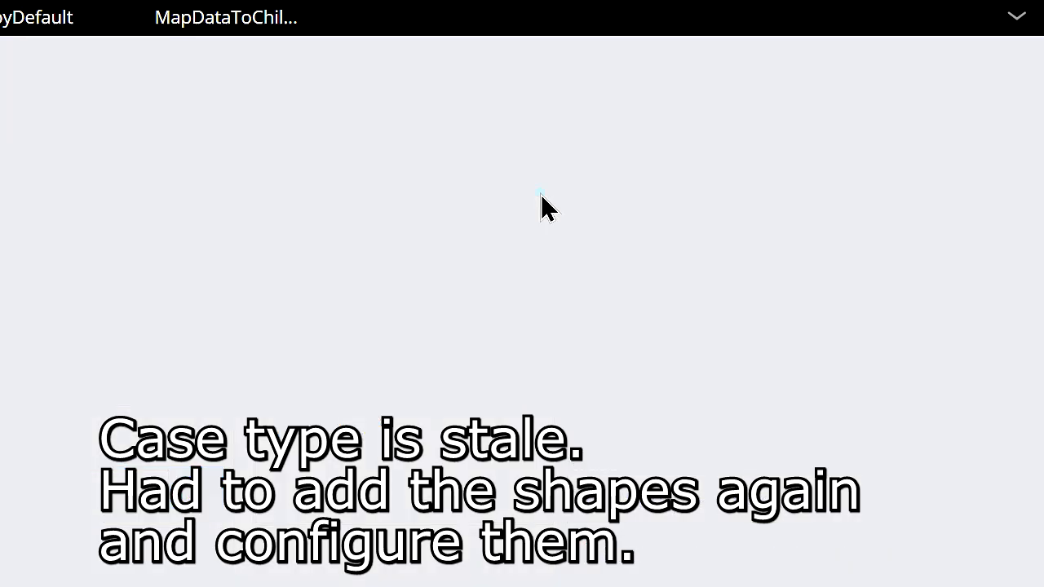
Step: Add a Create case automation step to the Create Child Cases process in the Child Case Creation stage
left_click(135, 459)
left_click(338, 559)
left_click(247, 330)
type("create case")
left_click(422, 325)
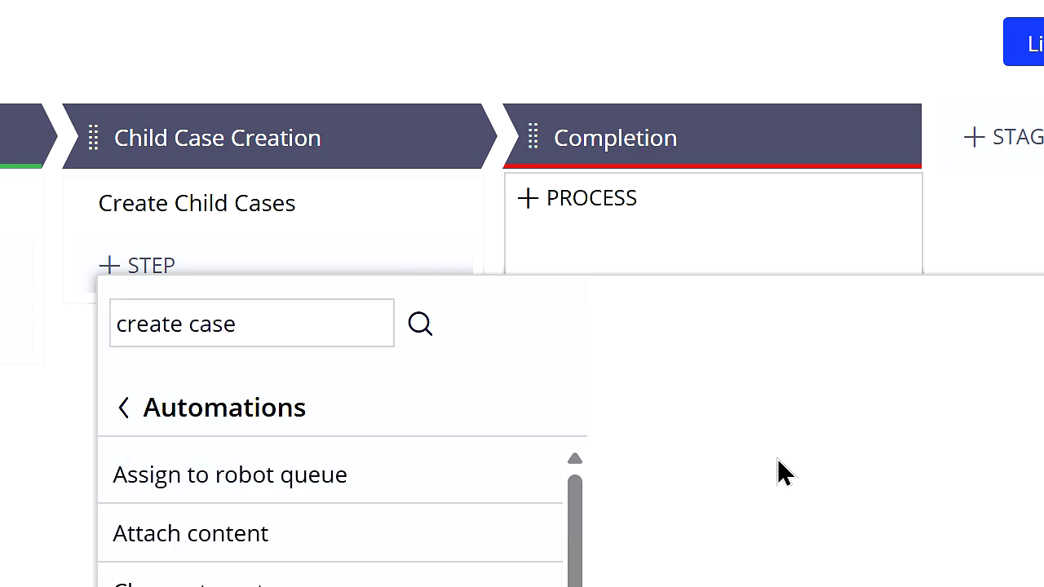
left_click(302, 518)
Step: Add a Wait step after Create case, waiting for all child cases to be resolved, with users not allowed to continue the process
left_click(252, 123)
left_click(310, 345)
type("Wait")
left_click(398, 202)
left_click(290, 327)
left_click(580, 121)
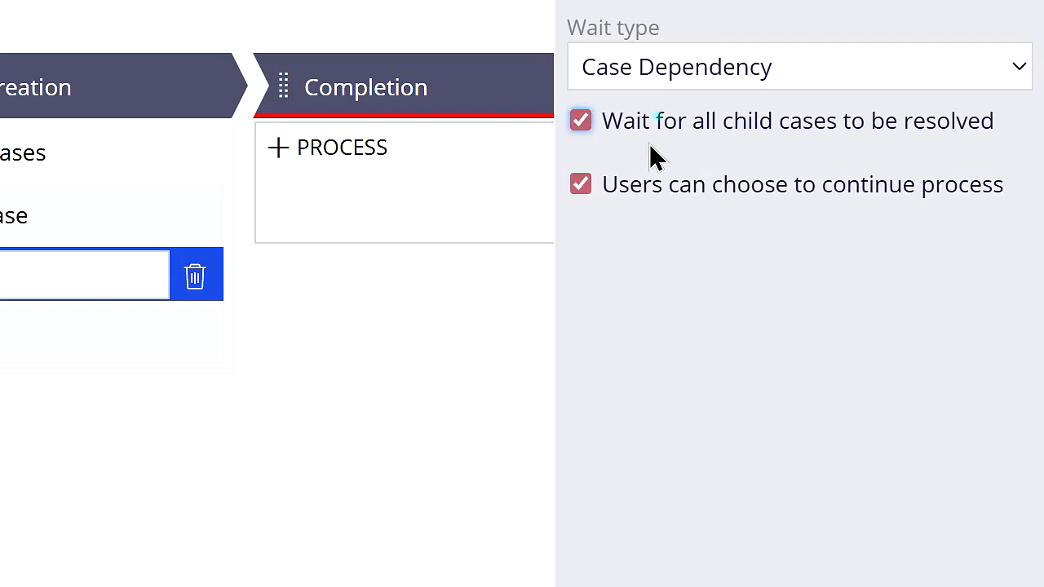
left_click(580, 184)
Step: Configure Create case to create multiple DVP-Sample-Work-Child child cases from .SupplierList using the data transform MapDataToChildCase, and save the Parent case type
left_click(473, 214)
left_click(763, 106)
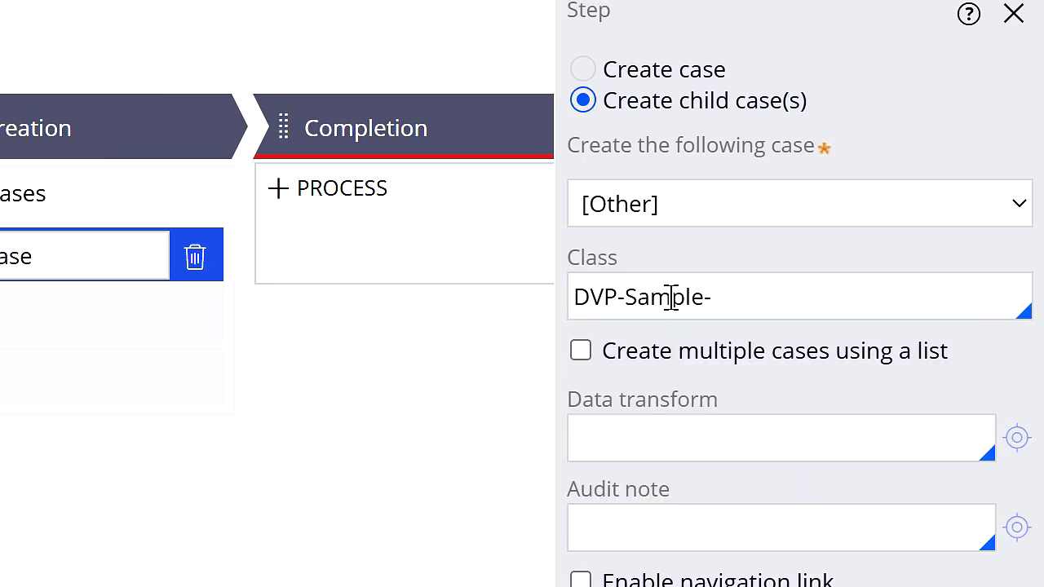
left_click(580, 351)
left_click(659, 415)
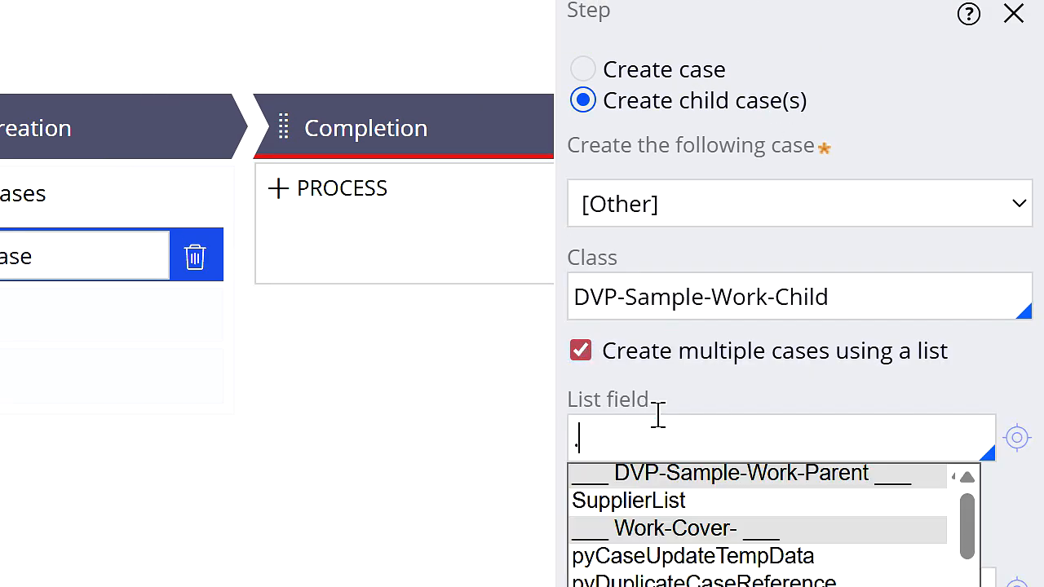
type(".SupplierList")
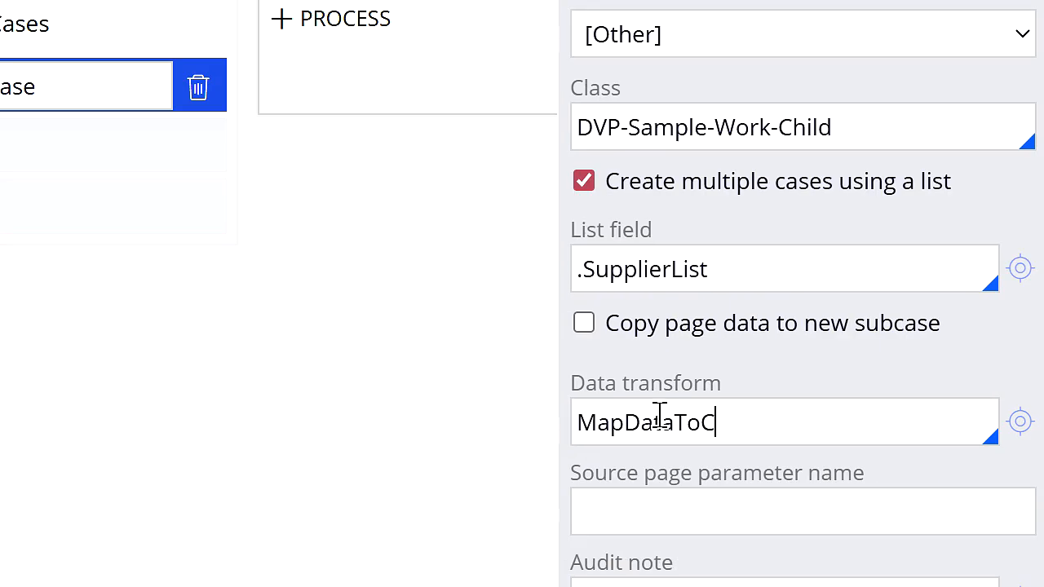
left_click(668, 505)
left_click(920, 63)
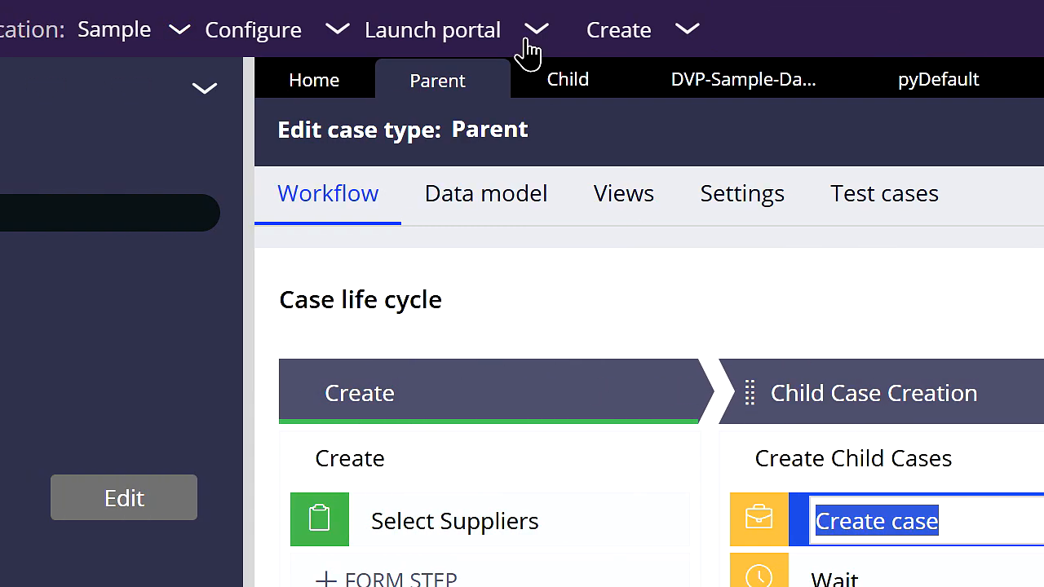
Step: Launch the Sample application's user portal and start a new Parent case
left_click(528, 29)
left_click(561, 58)
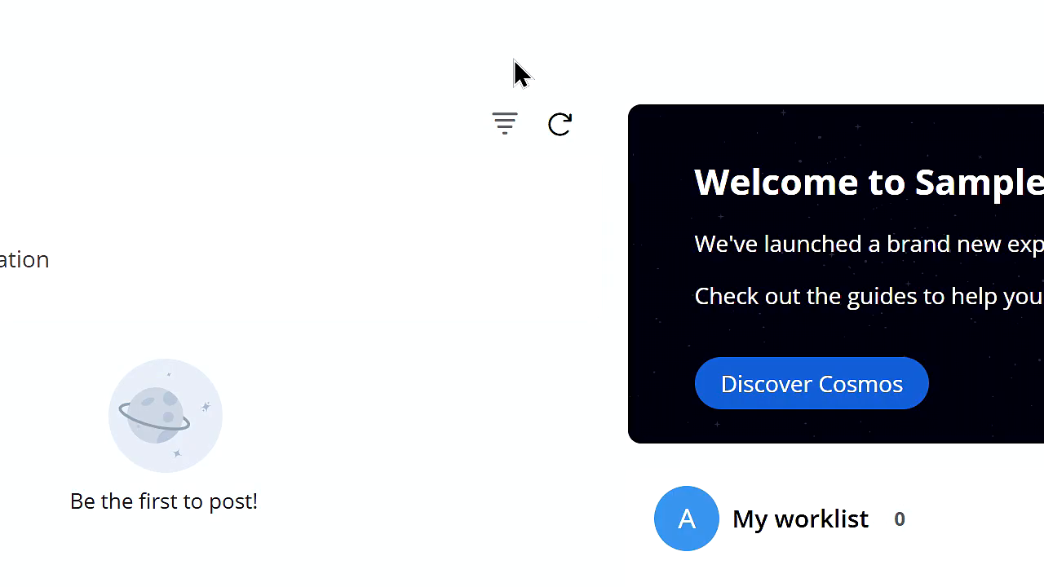
left_click(61, 195)
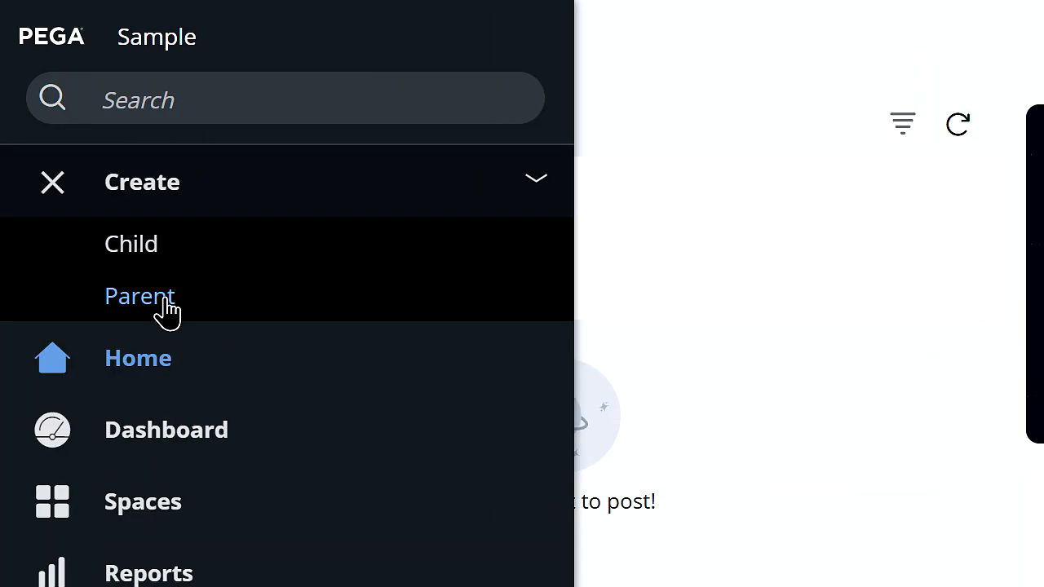
left_click(141, 297)
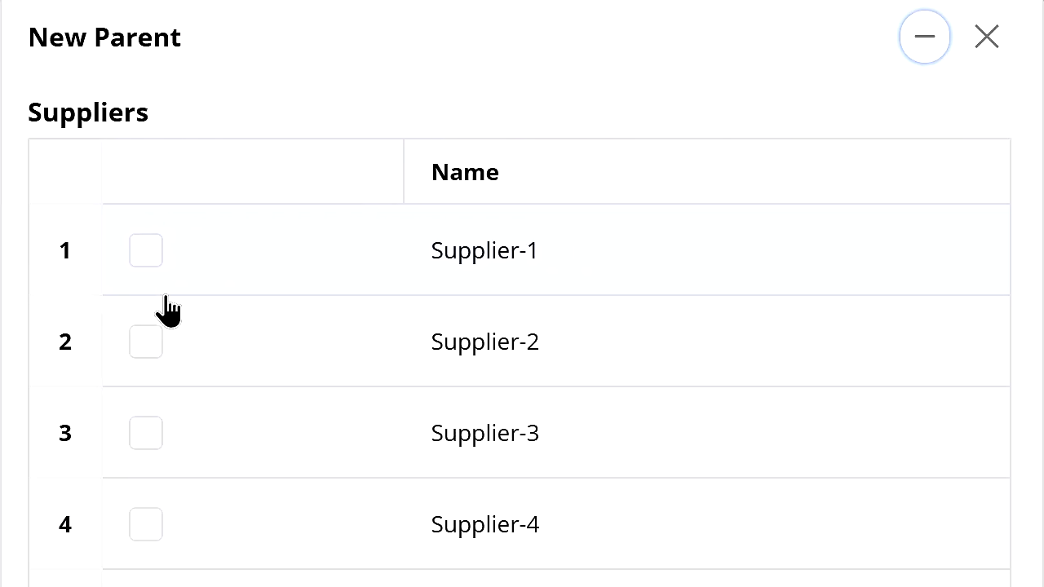
Step: Select Supplier-1, Supplier-3 and Supplier-5 in the new Parent case and submit the form
left_click(147, 258)
left_click(146, 432)
left_click(146, 586)
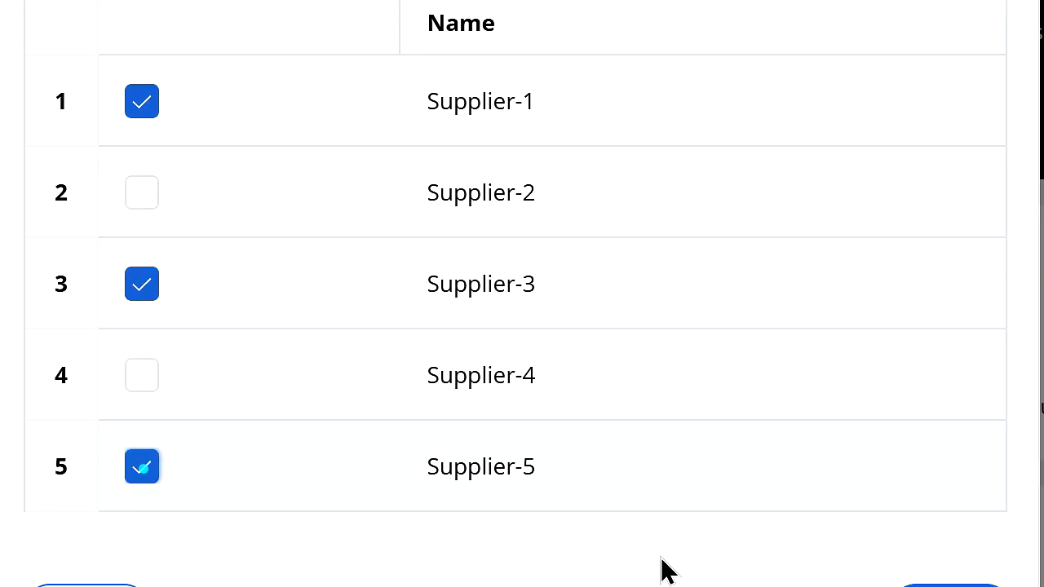
left_click(926, 540)
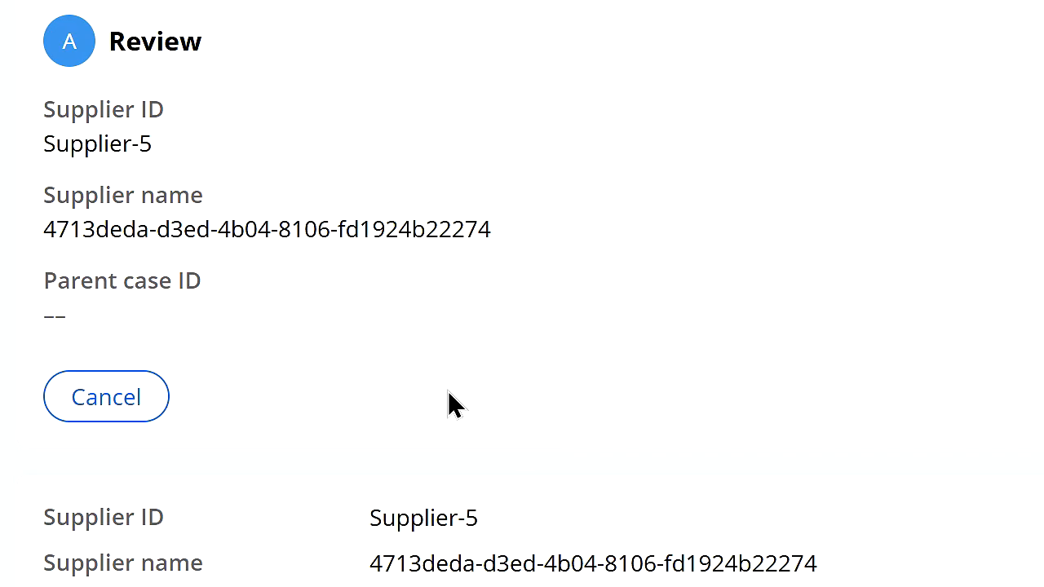
Step: Check the mapped Supplier ID and Supplier name in the Supplier-5 child case and submit its review
left_click_drag(176, 145, 47, 142)
left_click_drag(45, 228, 492, 230)
left_click(506, 240)
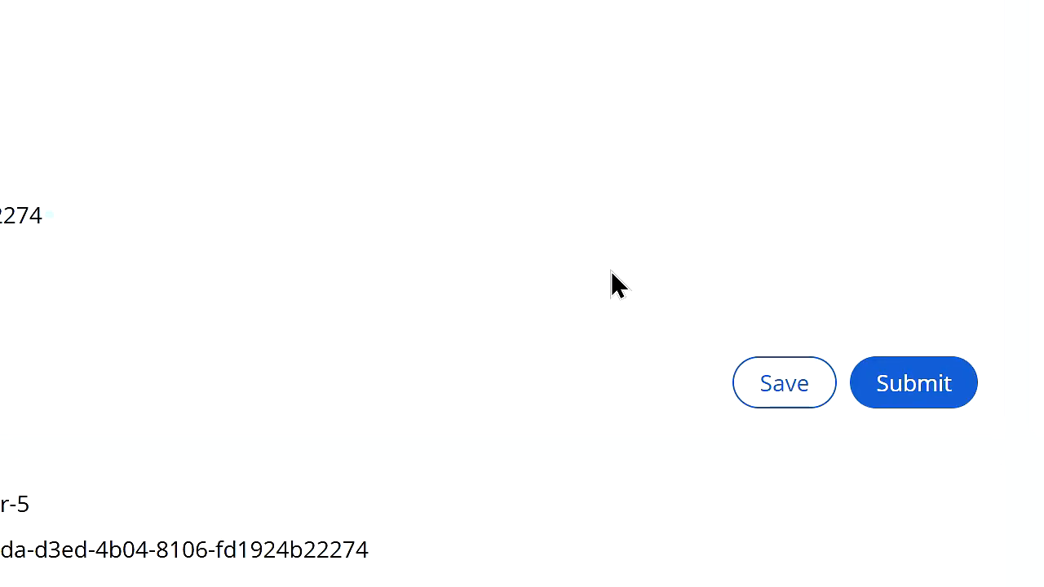
left_click(854, 376)
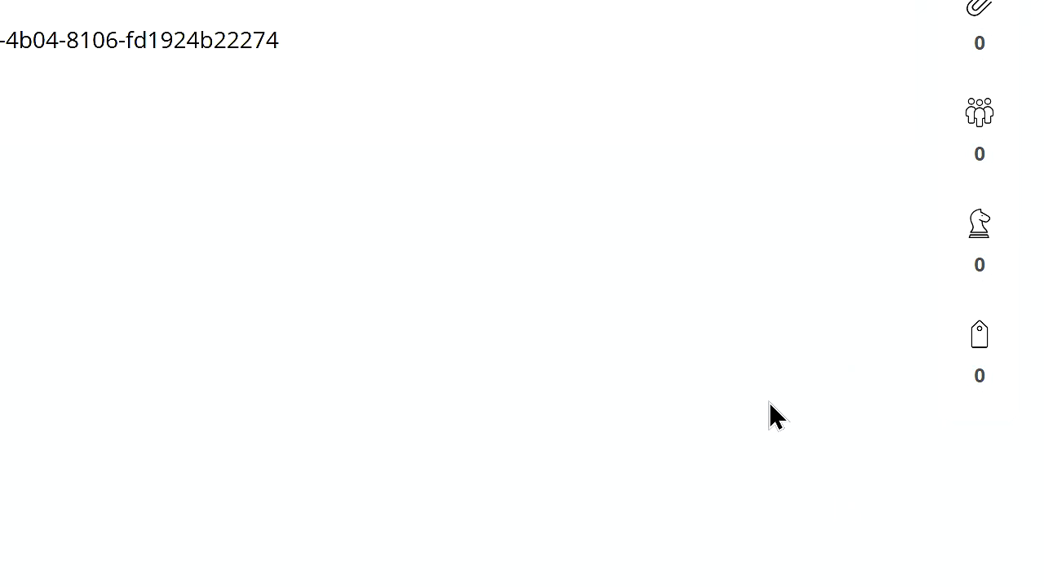
Step: Submit the reviews of the Supplier-1 child case and the other remaining child case, and close the finished case view
left_click(649, 70)
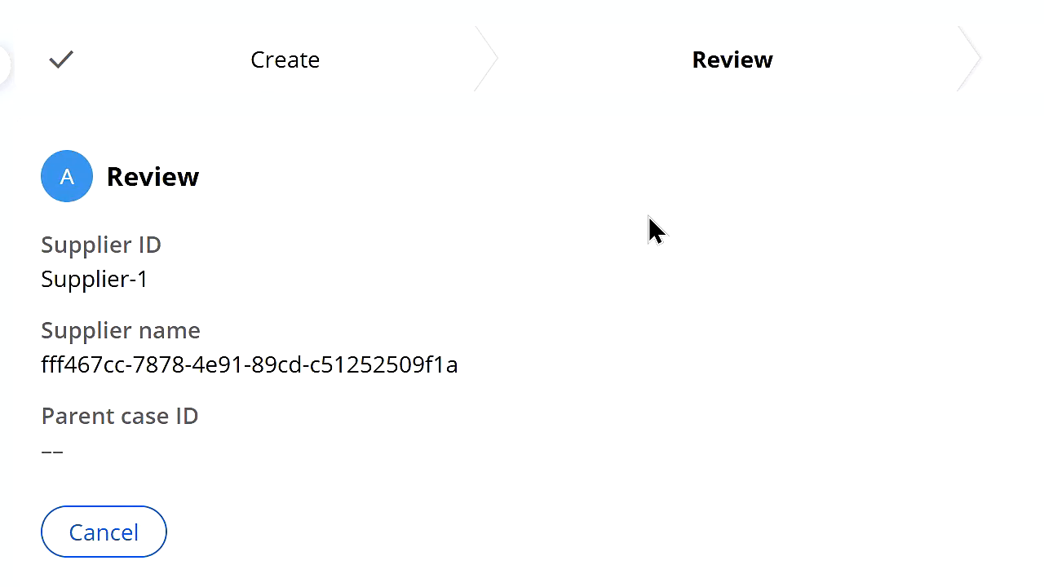
left_click(886, 531)
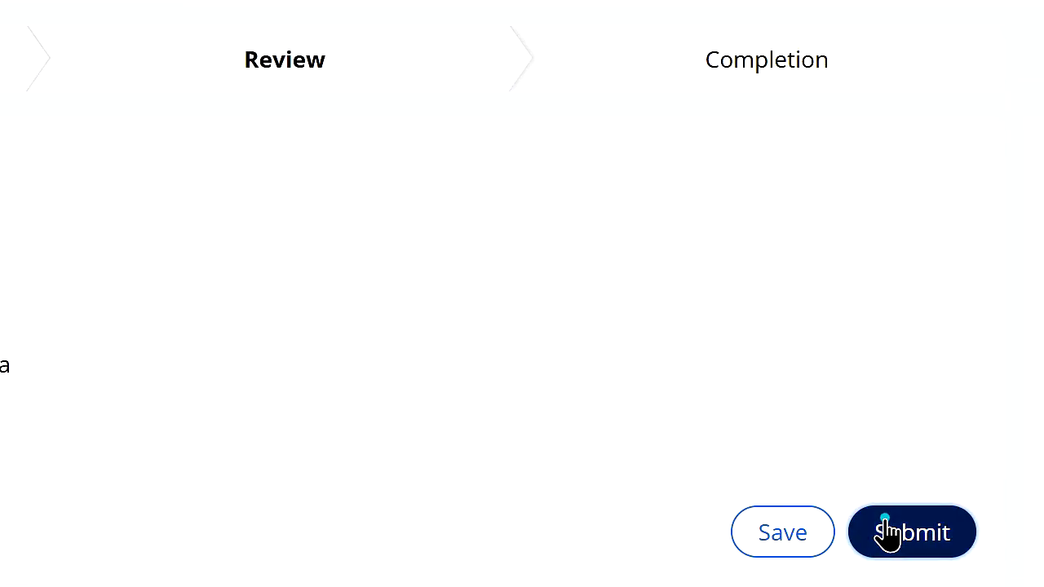
left_click(520, 65)
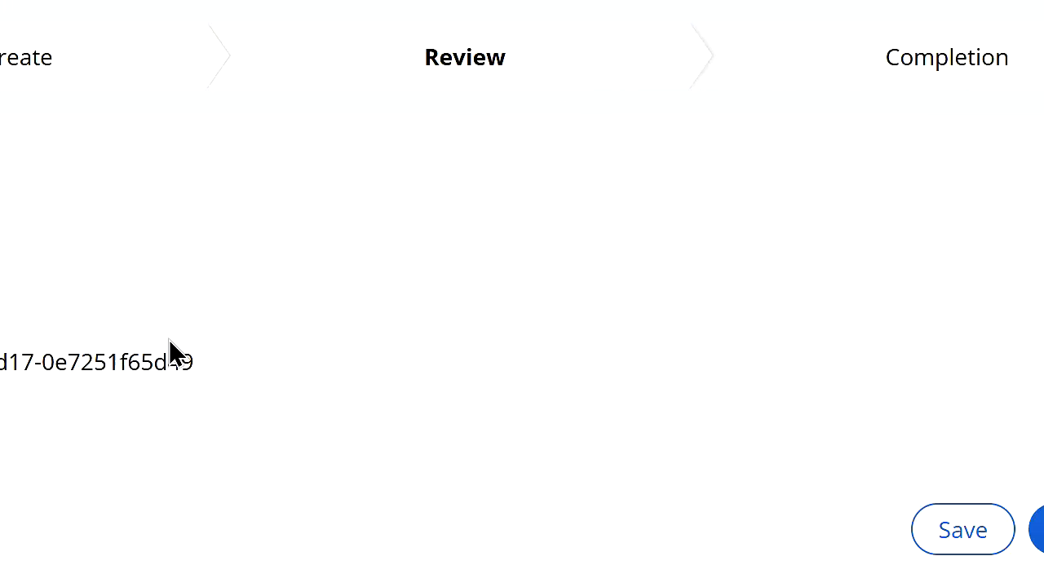
left_click(844, 526)
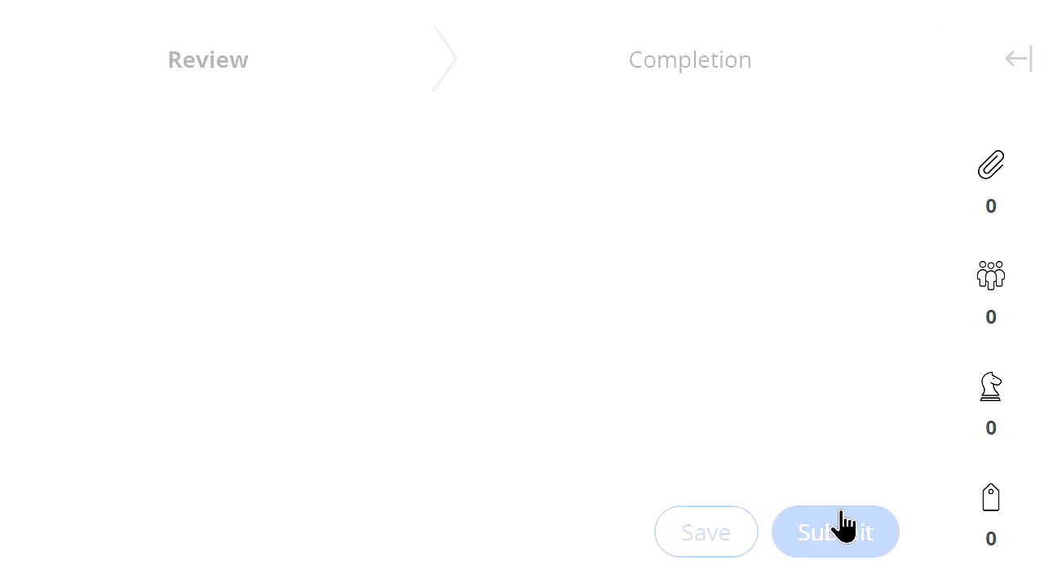
left_click(395, 65)
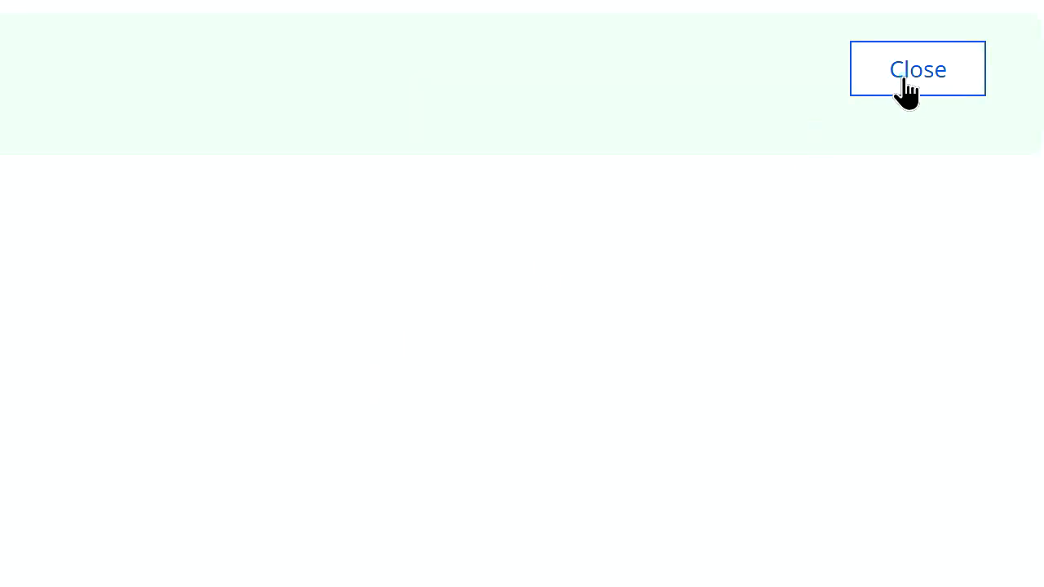
left_click(905, 91)
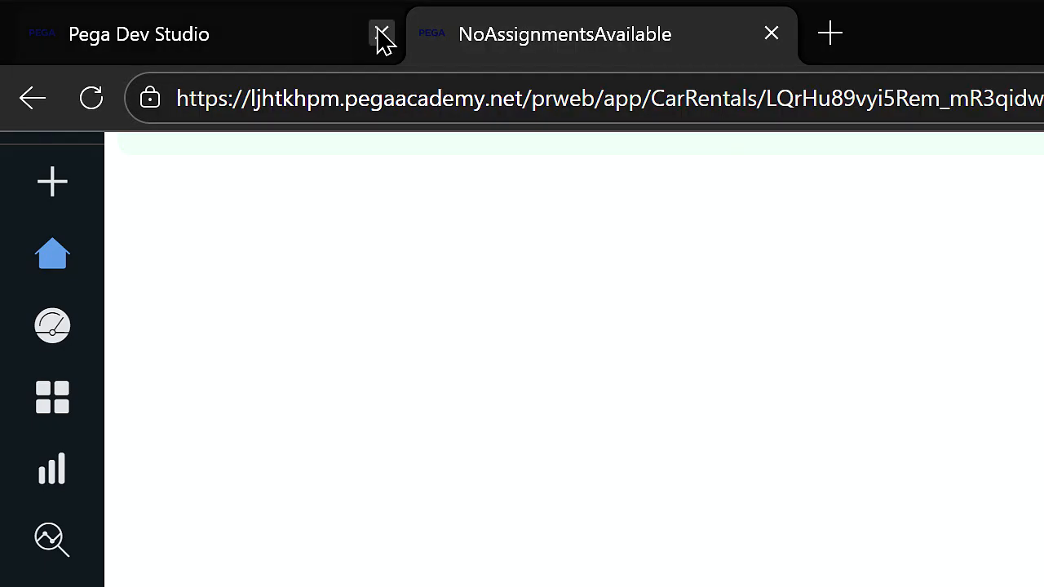
Step: Close the portal and return to Pega Dev Studio
left_click(359, 36)
left_click(769, 35)
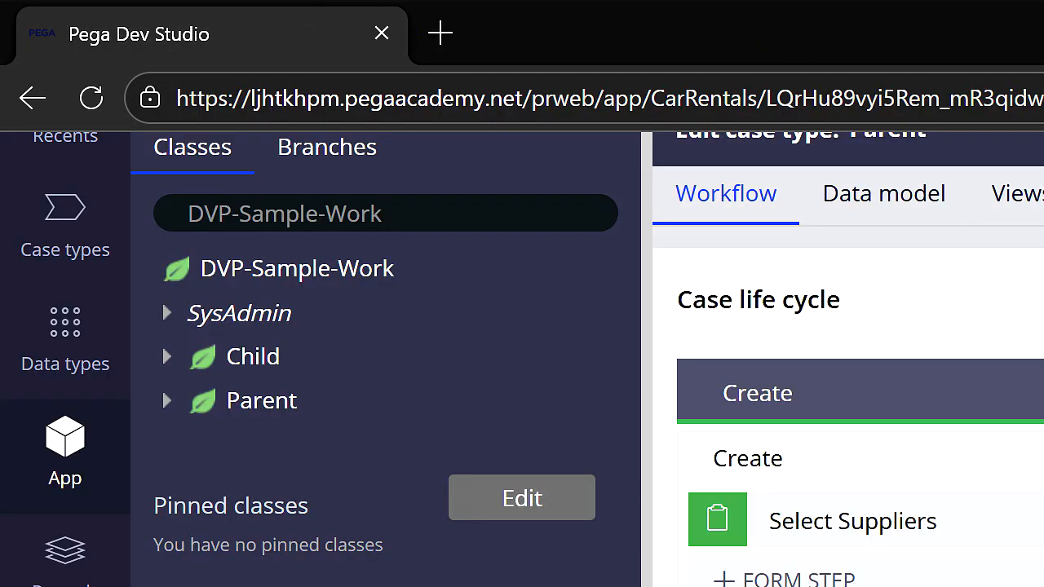
left_click(946, 320)
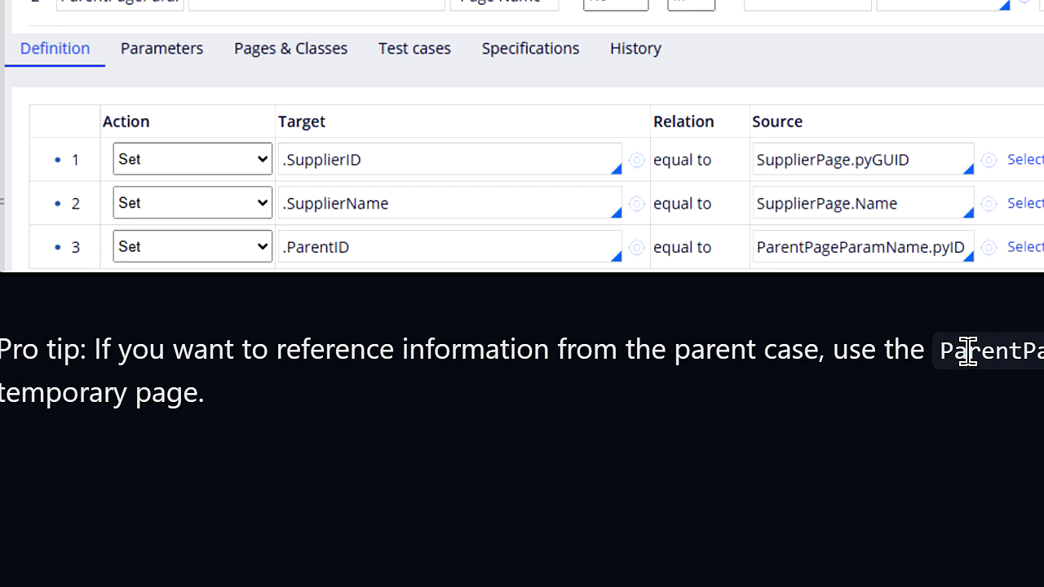
Step: Copy ParentPageParamName from the notes' tip about referencing the parent case, and return to Dev Studio
double_click(967, 350)
key("ctrl+c")
right_click(966, 350)
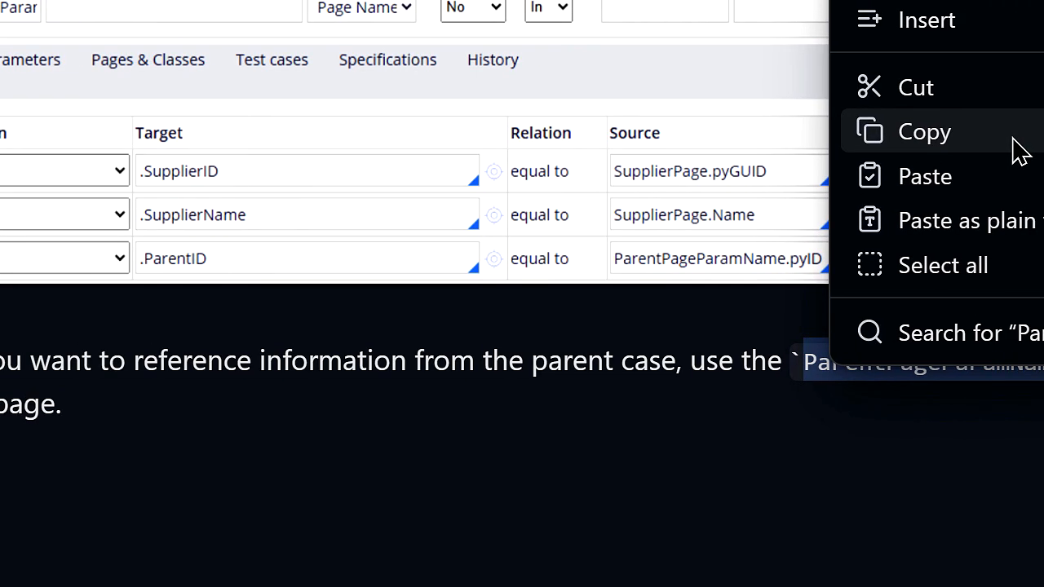
left_click(985, 130)
key("alt+Tab")
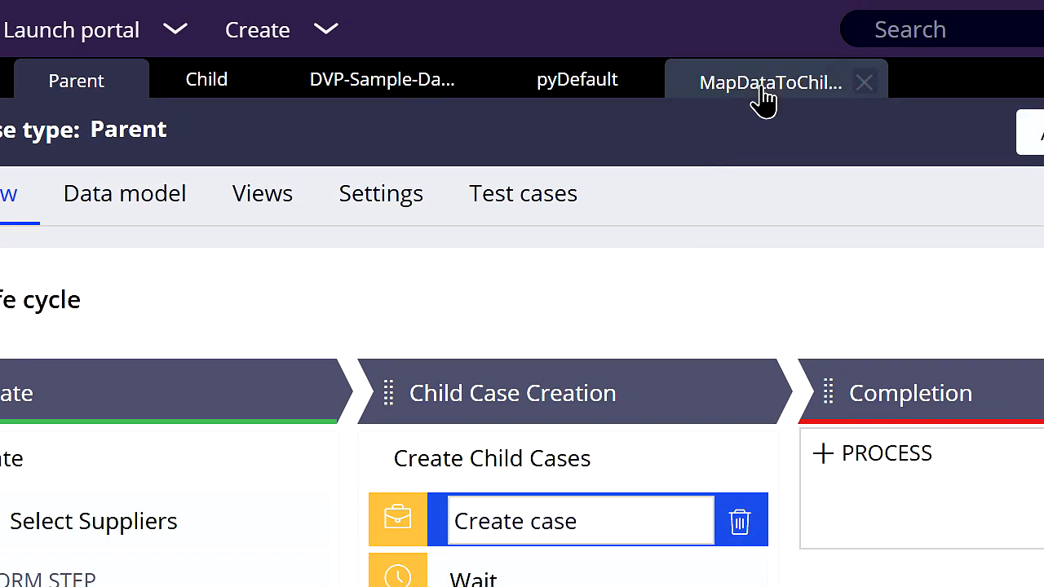
Step: Add a ParentPageParamName parameter with the data type Page Name to the MapDataToChildCase data transform
left_click(779, 16)
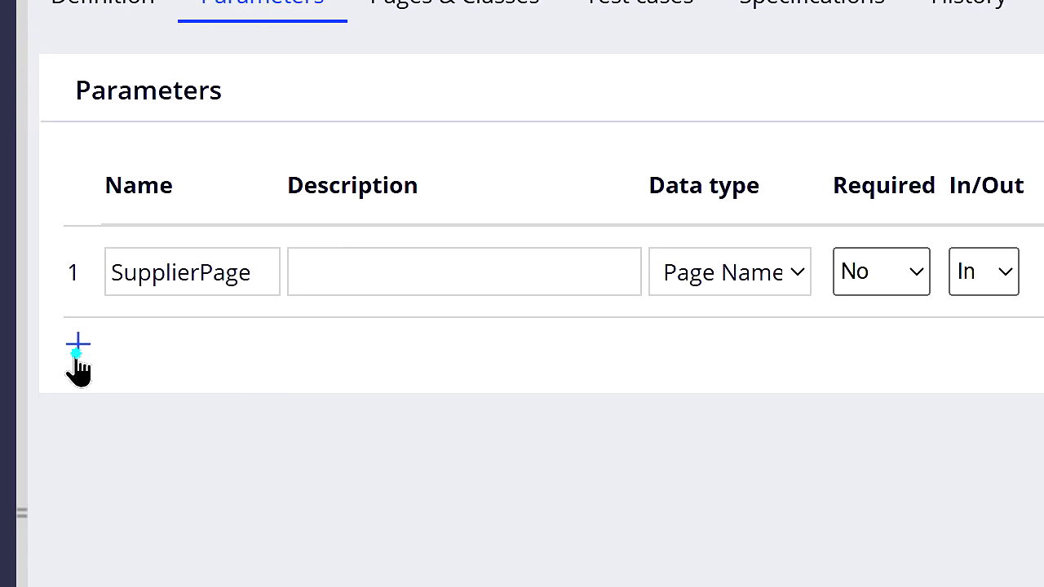
left_click(31, 506)
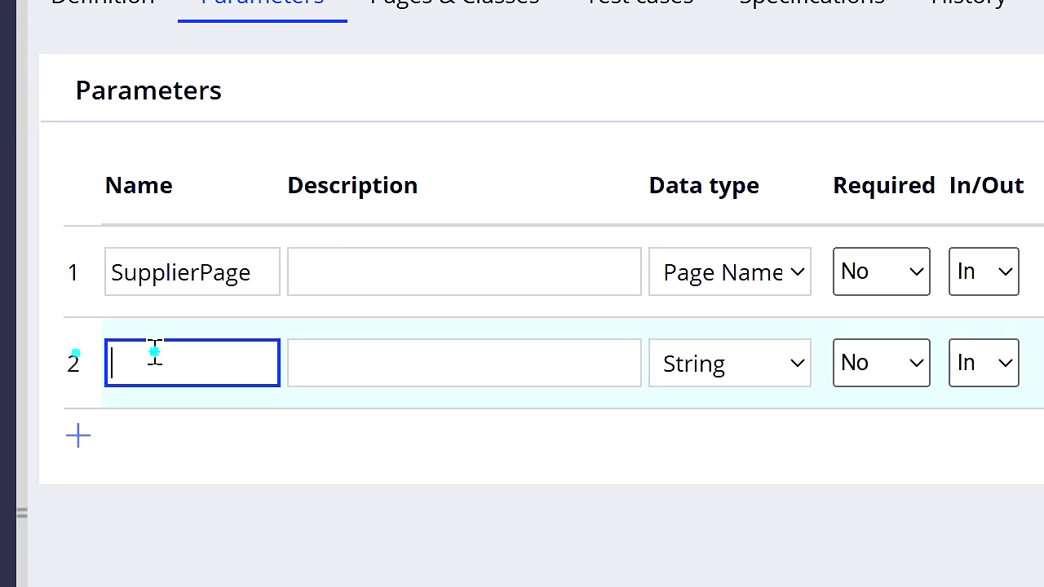
key("ctrl+v")
left_click(694, 354)
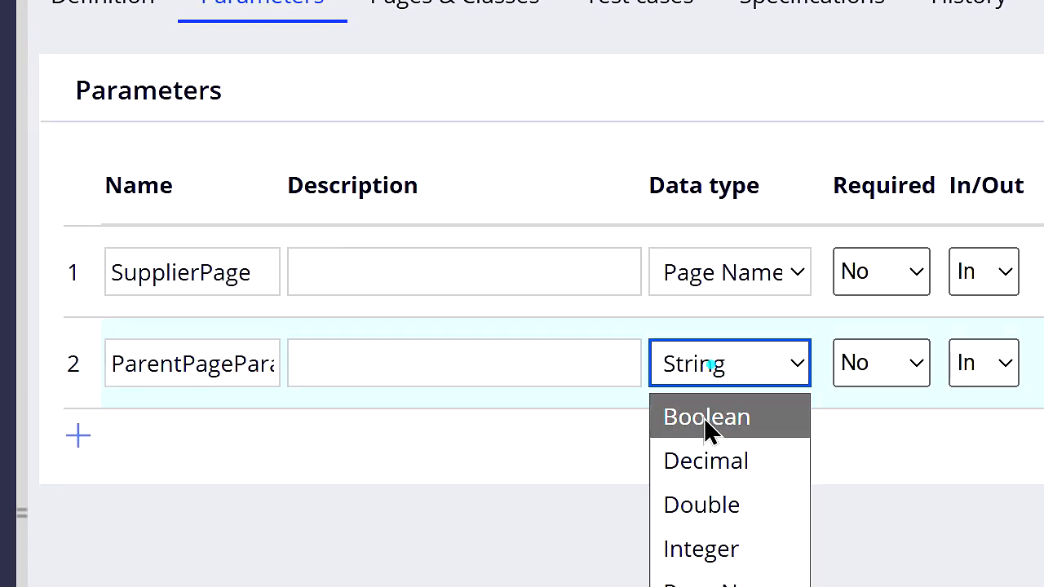
left_click(744, 538)
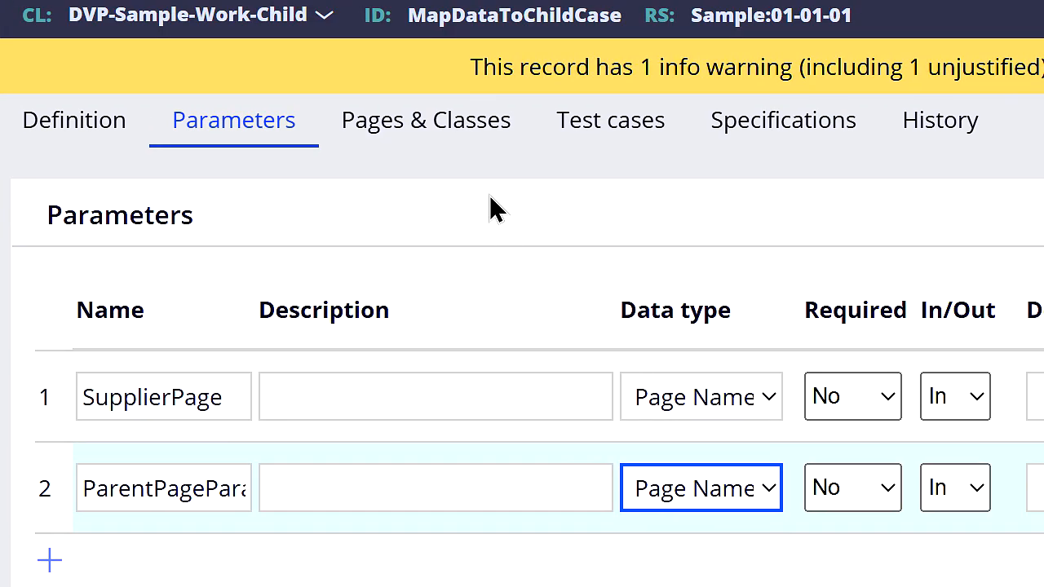
Step: Add the page ParentPageParamName with the class DVP-Sample-Work-Parent to the data transform's pages and classes
left_click(464, 145)
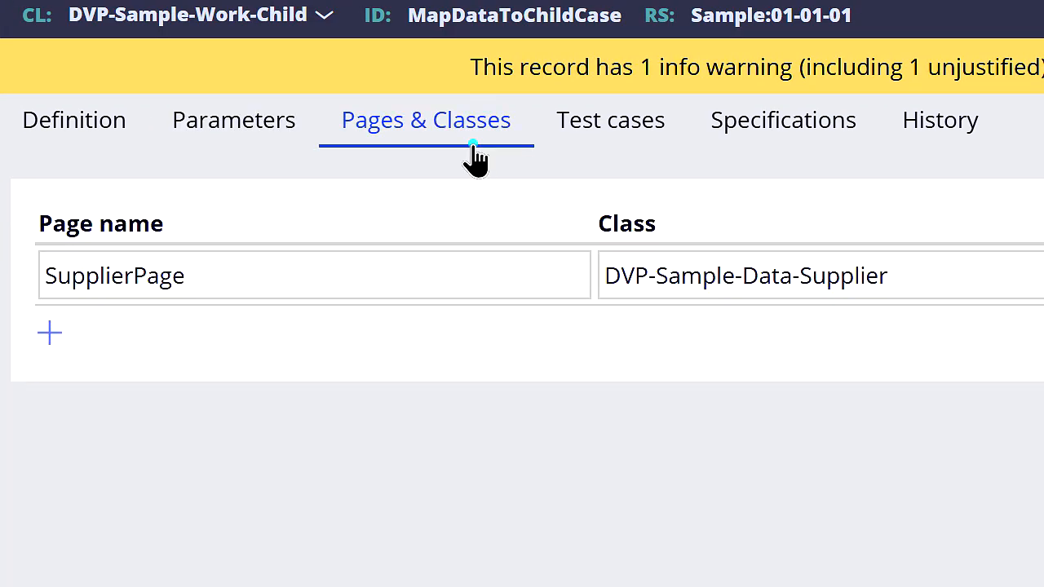
left_click(50, 330)
key("ctrl+v")
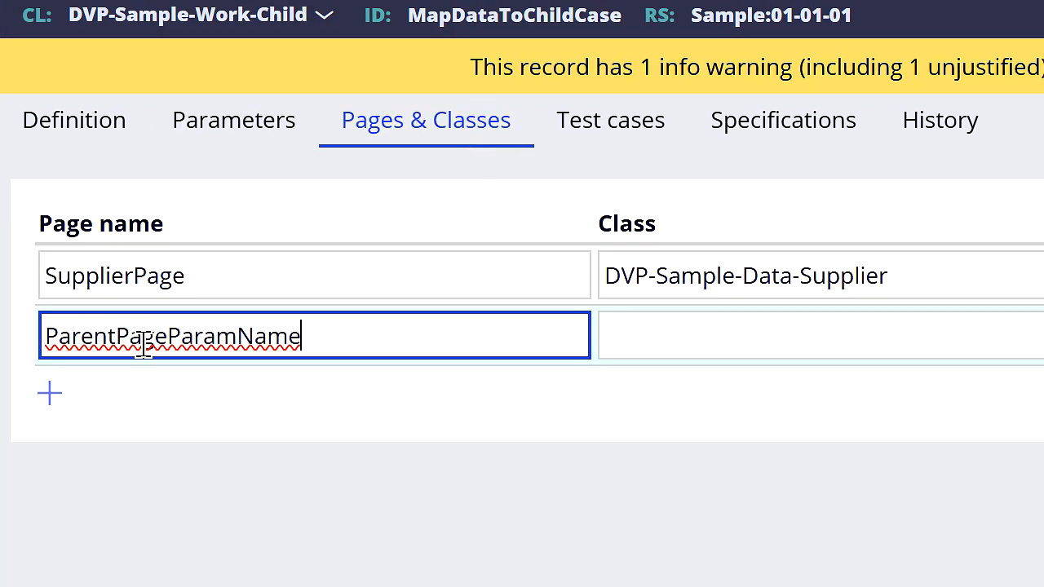
left_click(736, 352)
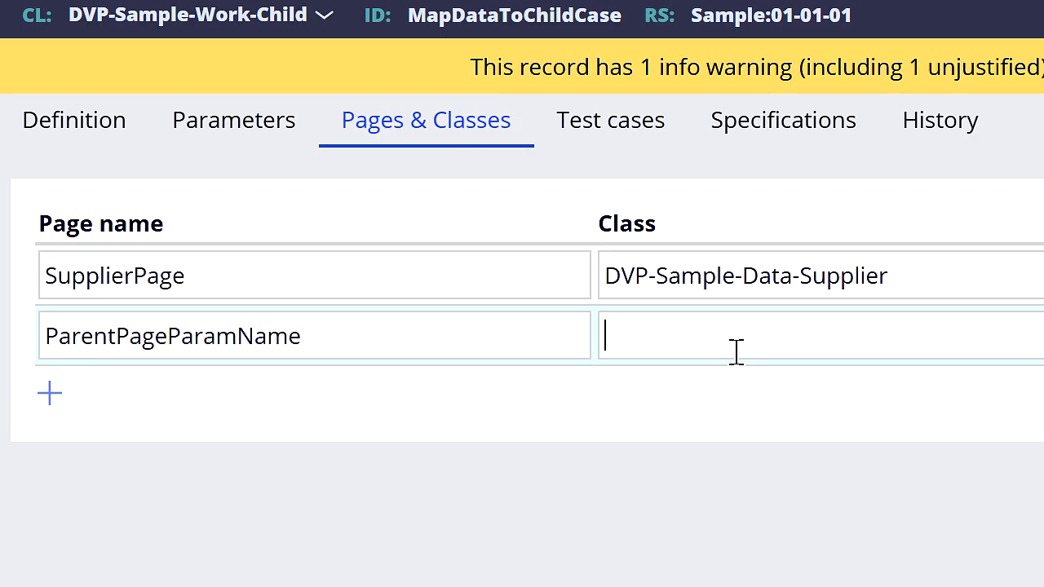
type("DVP-Sample-Work-Parent")
Step: Add a third Set row to the MapDataToChildCase data transform with .ParentCaseID as its target
left_click(178, 336)
double_click(178, 336)
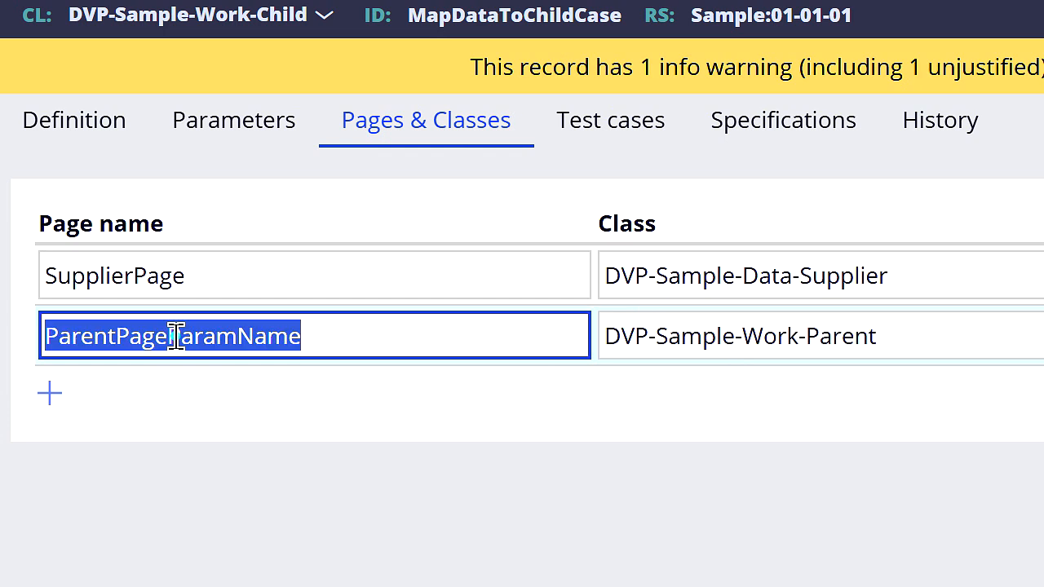
left_click(61, 128)
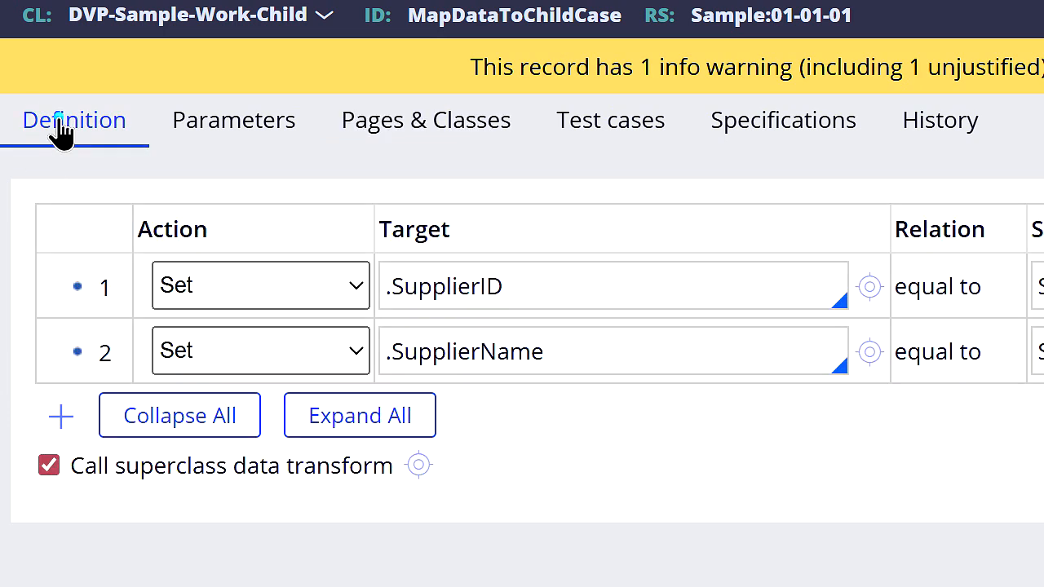
left_click(61, 418)
type(".")
key("Down")
key("Down")
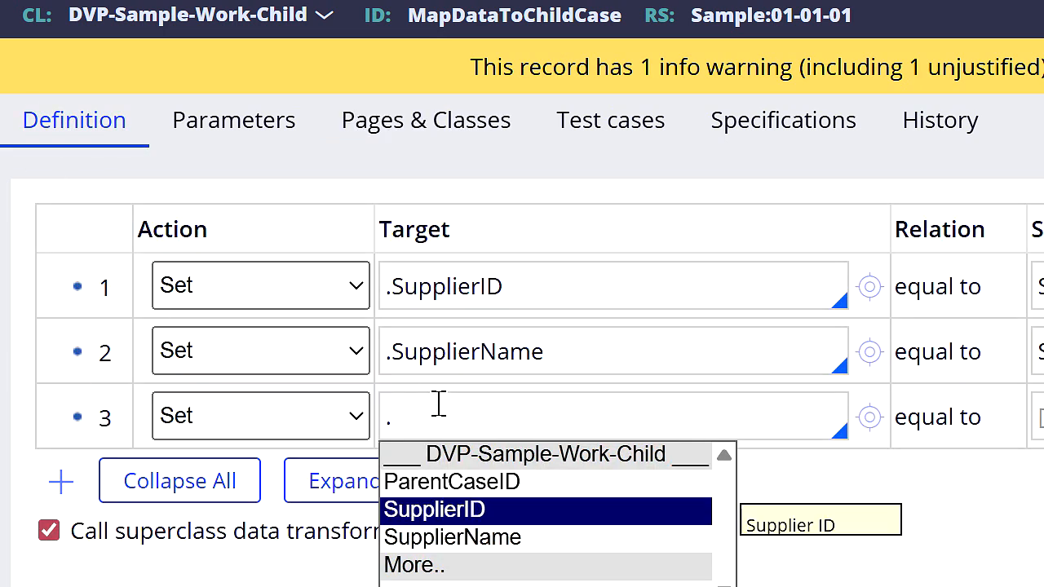
key("Up")
key("Return")
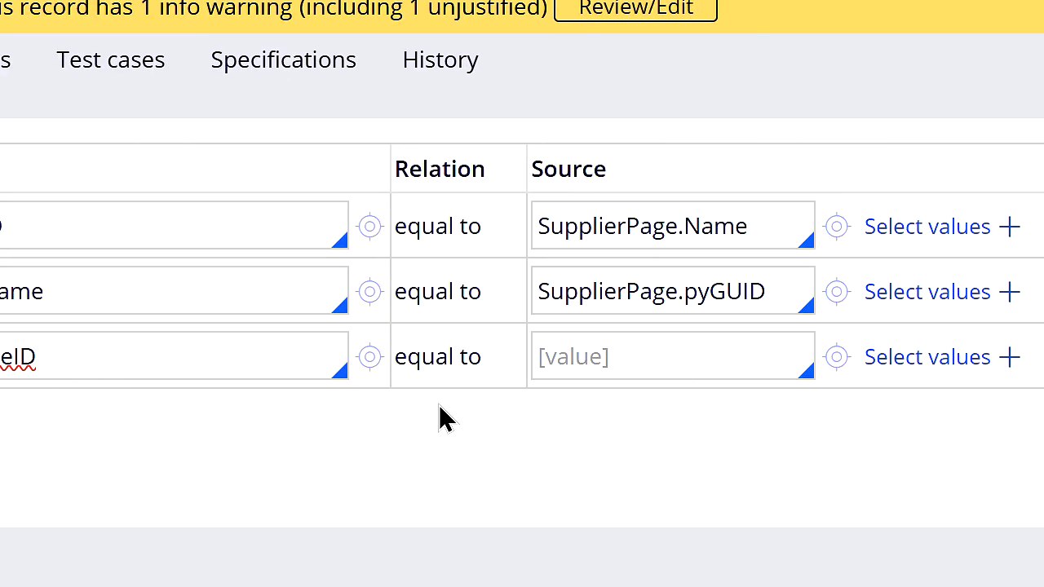
Step: Set the .ParentCaseID row's source to ParentPageParamName.pyID and save the data transform
left_click(592, 360)
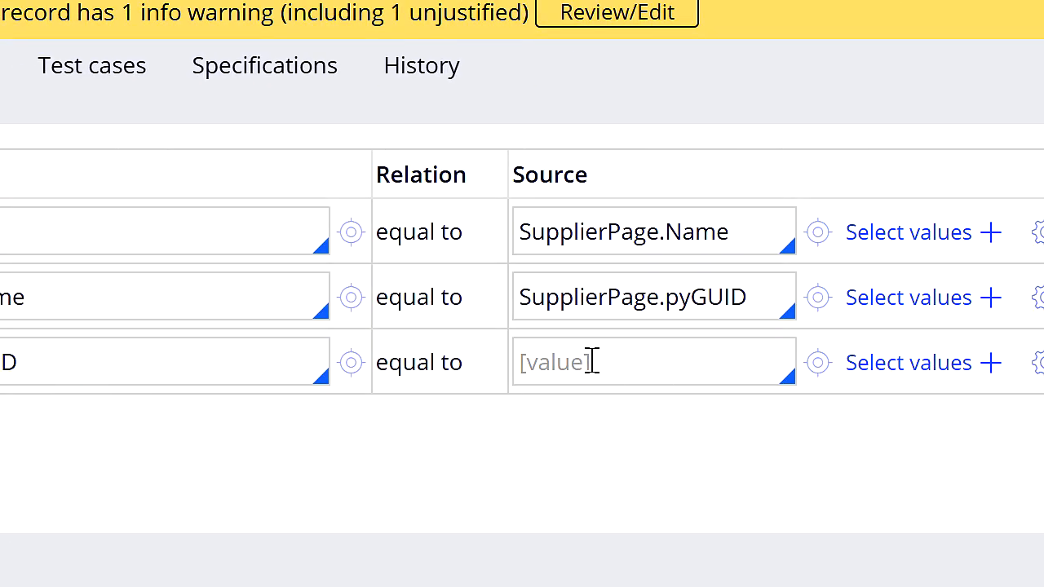
key("Down")
key("Down")
key("Down")
key("Down")
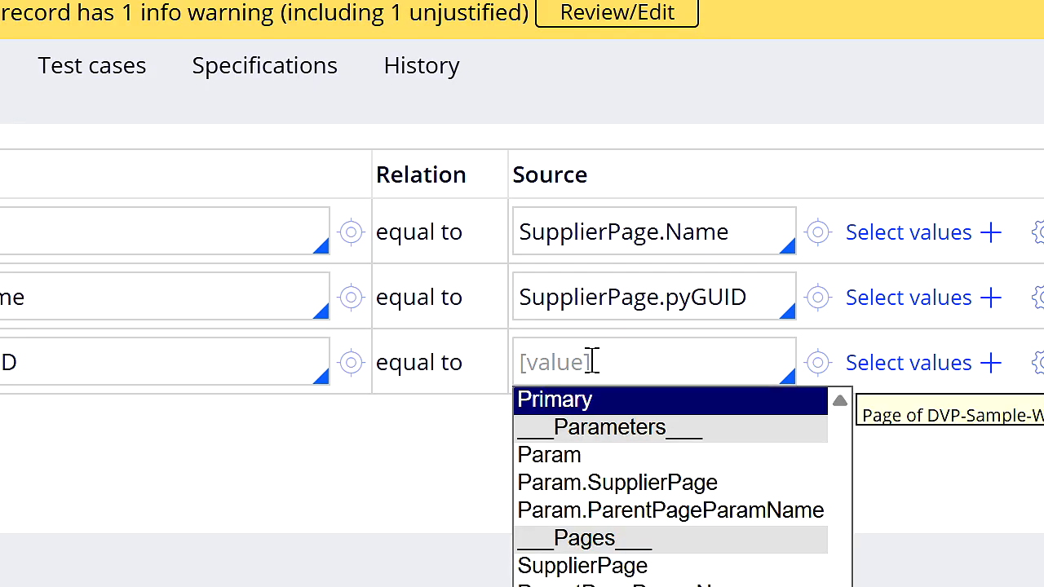
key("Down")
key("Down")
key("Down")
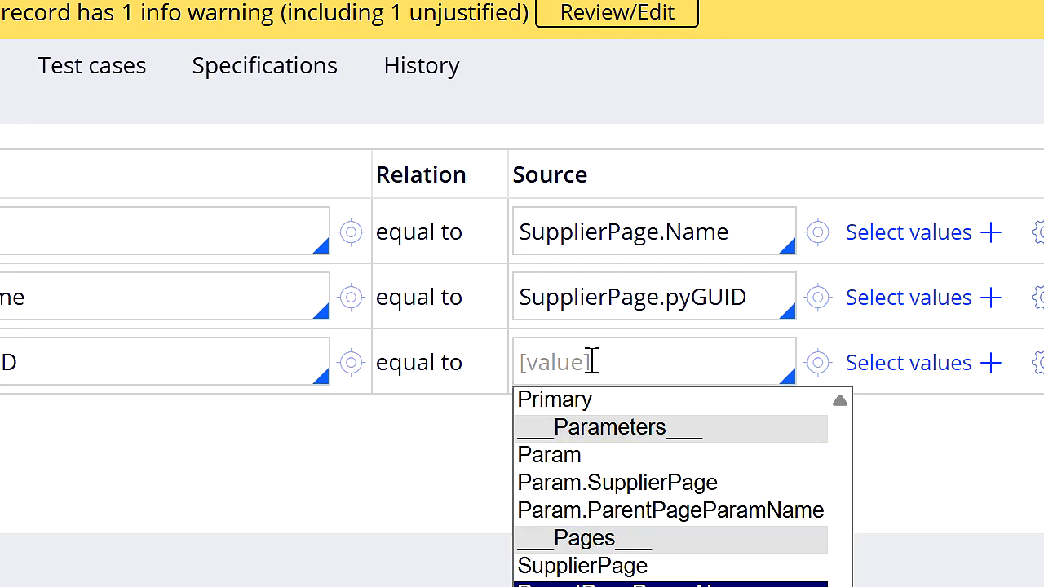
key("Return")
type("pyID")
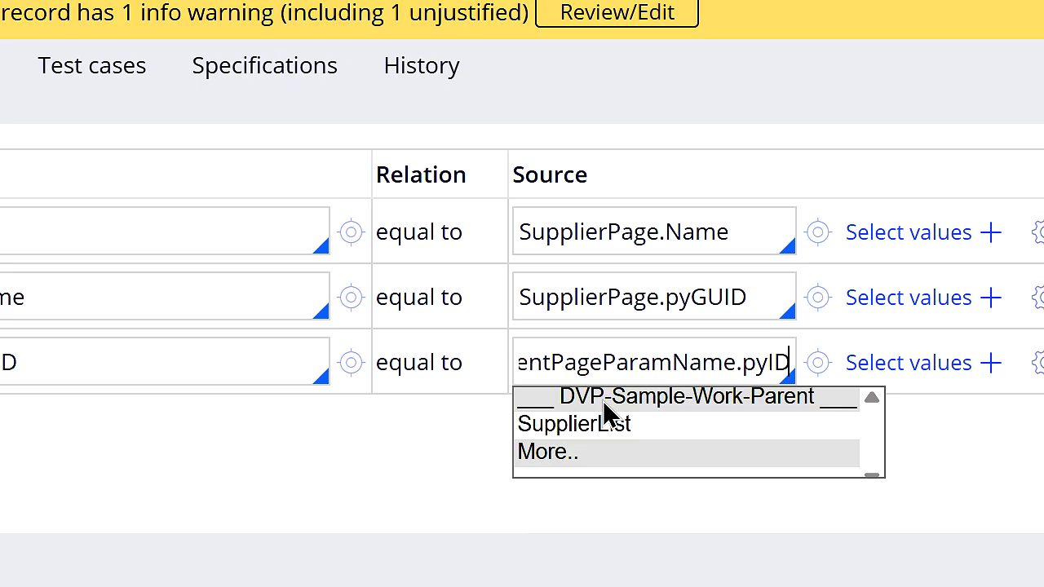
left_click(563, 530)
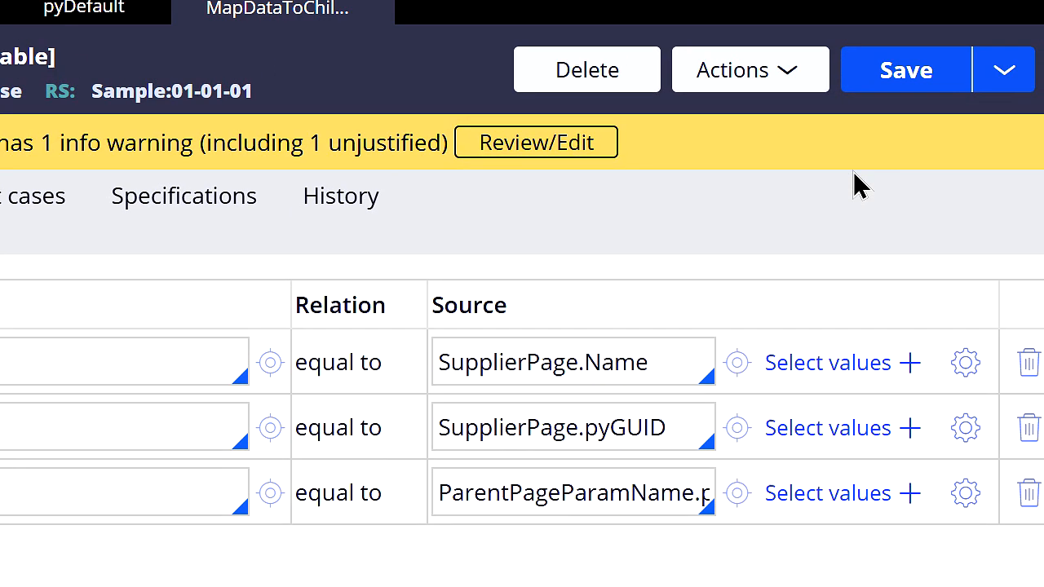
left_click(917, 73)
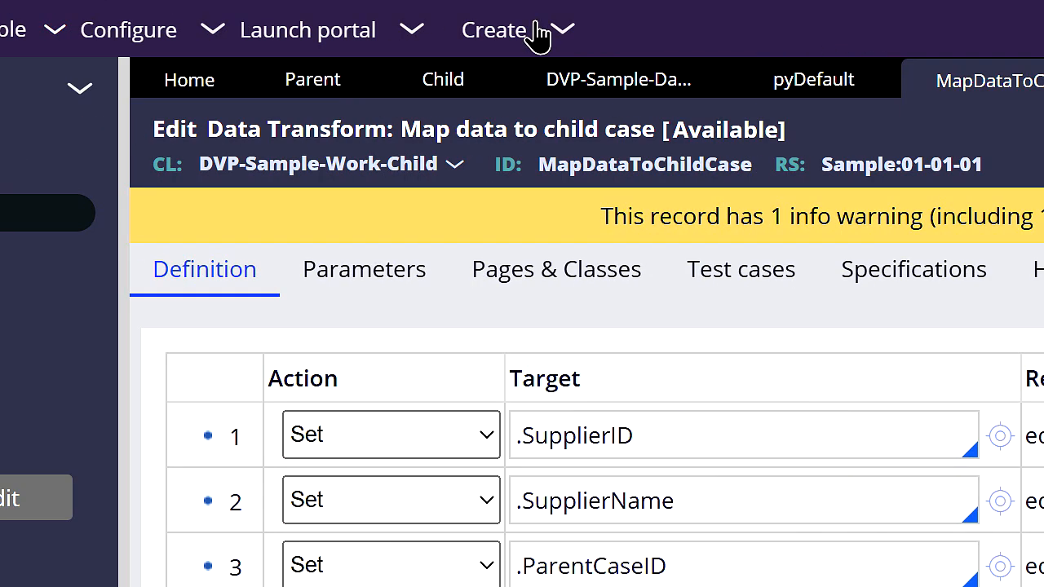
Step: Switch to the Sample portal and create a new Parent case with Supplier-2 and Supplier-4 selected
left_click(425, 24)
left_click(453, 55)
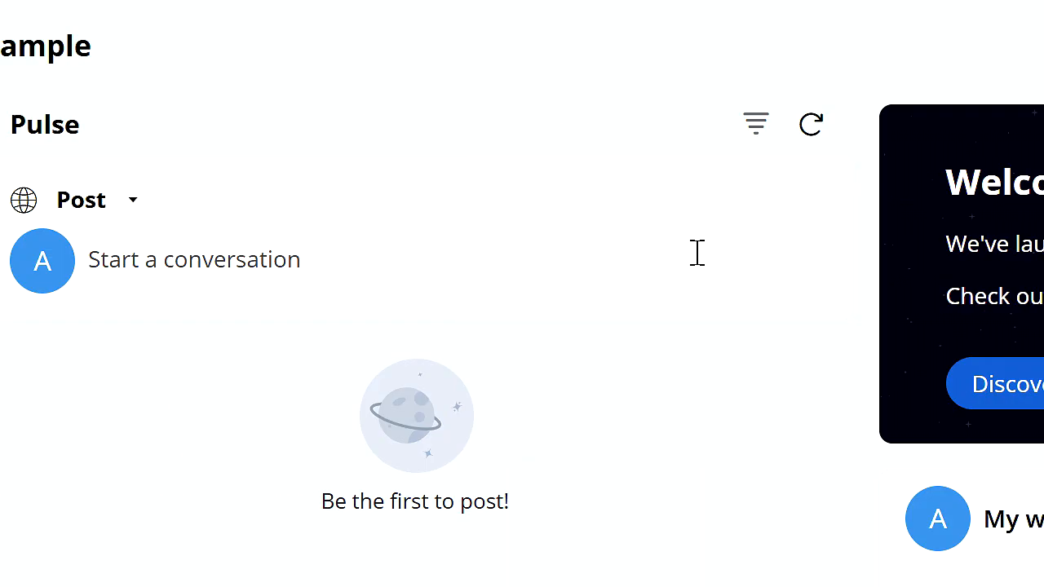
left_click(54, 181)
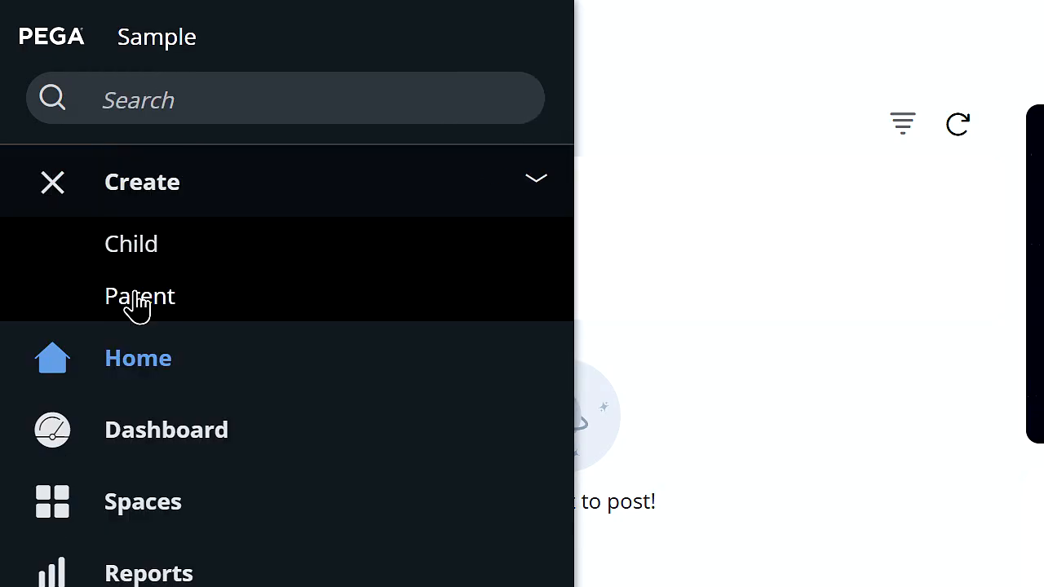
left_click(140, 297)
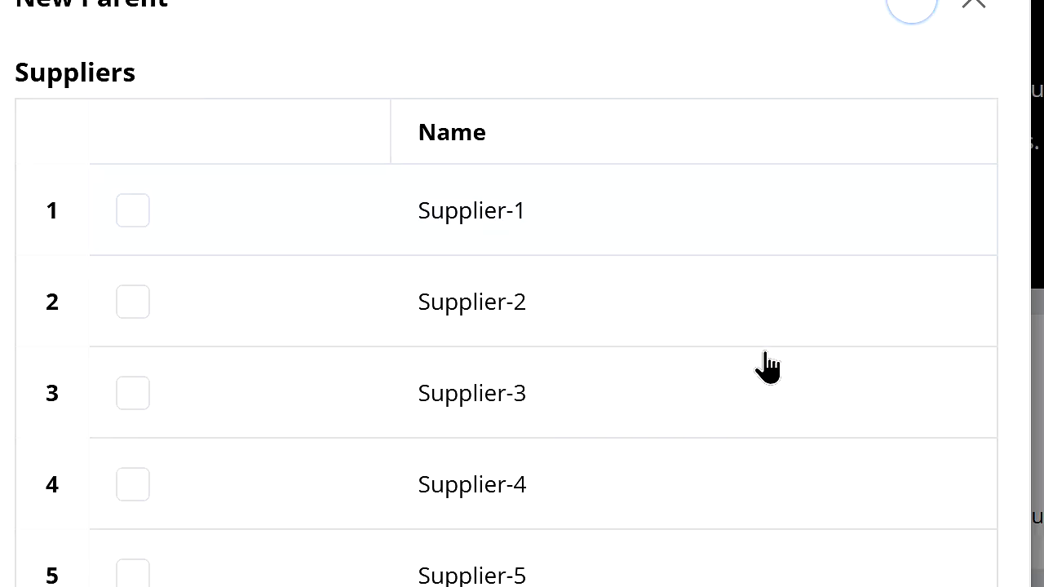
left_click(803, 458)
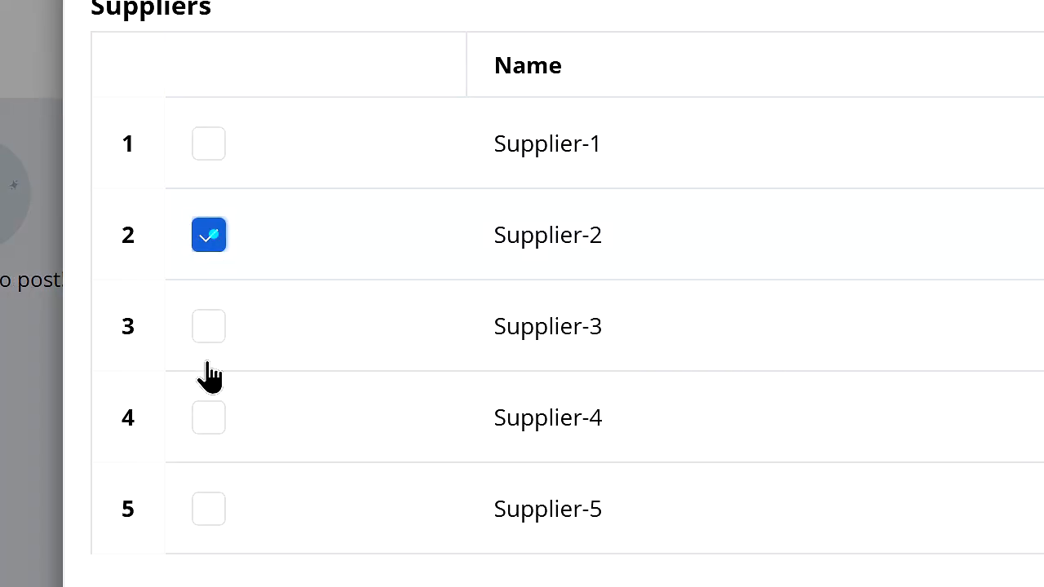
left_click(208, 418)
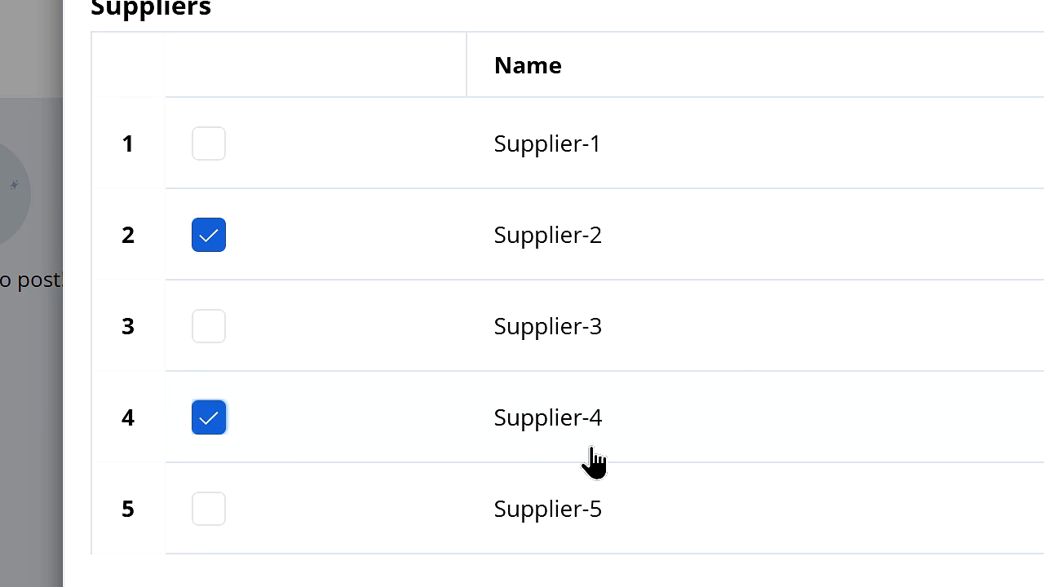
left_click(914, 581)
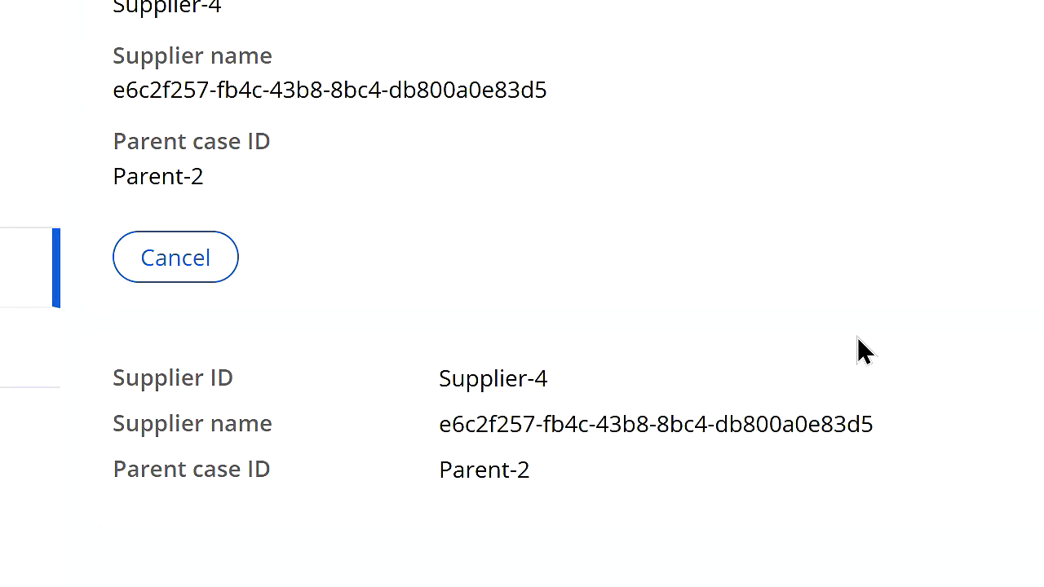
Step: Check the parent case ID in the Supplier-4 child case's review, and submit the reviews for Supplier-4 and Supplier-2
left_click_drag(216, 179, 126, 173)
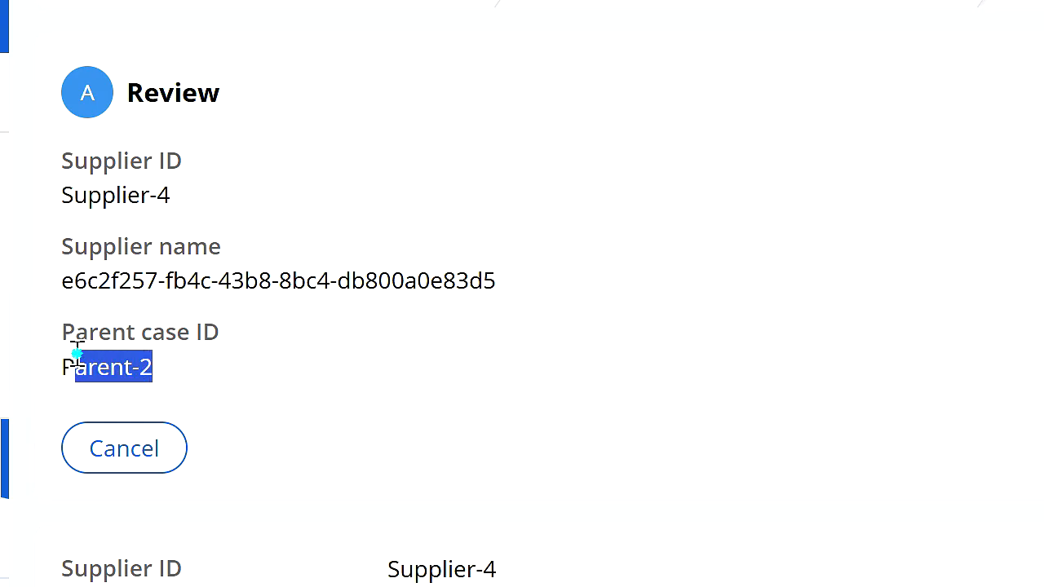
left_click_drag(75, 352, 44, 342)
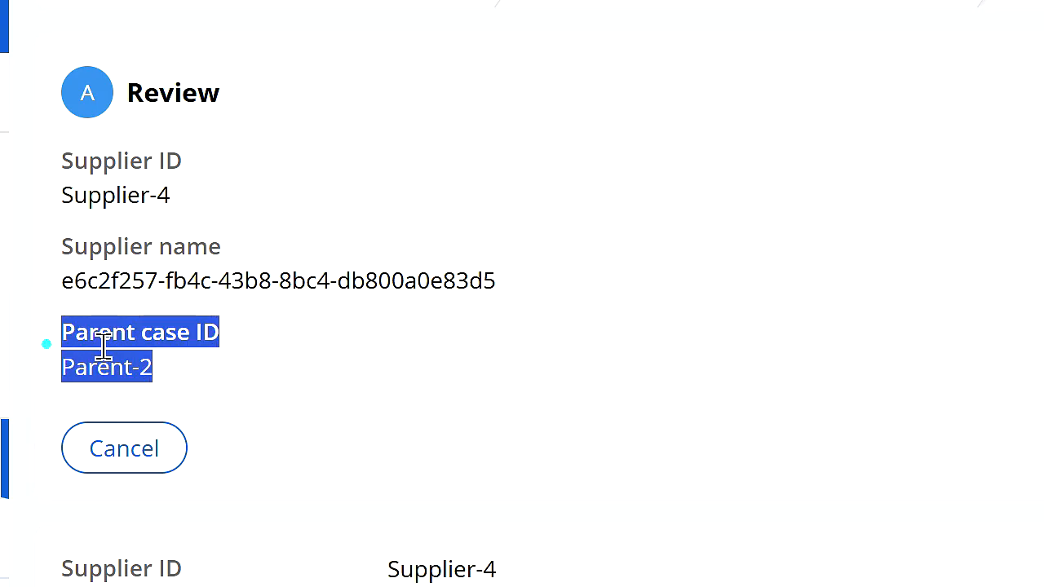
left_click(173, 367)
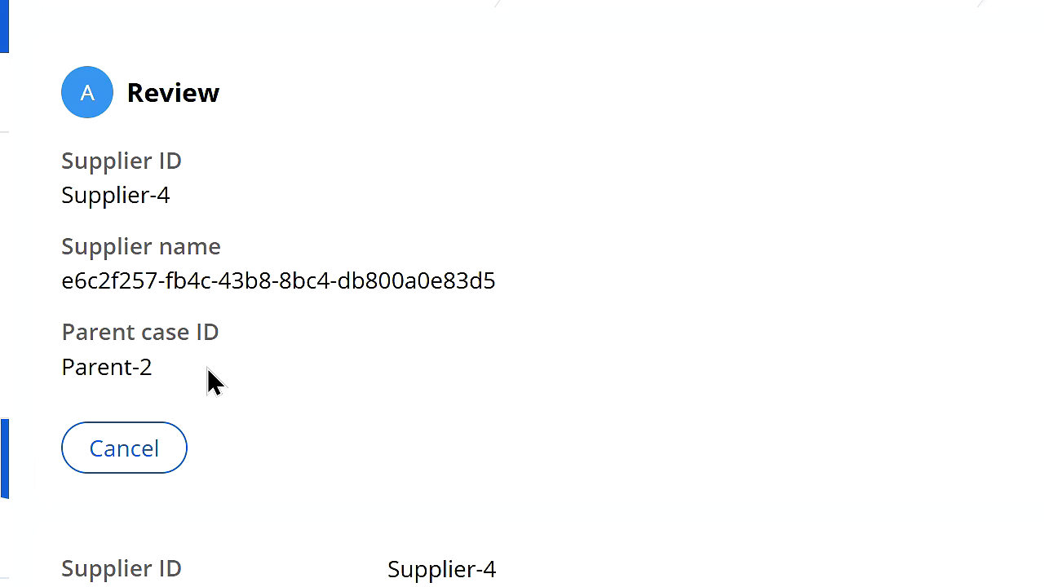
left_click(950, 432)
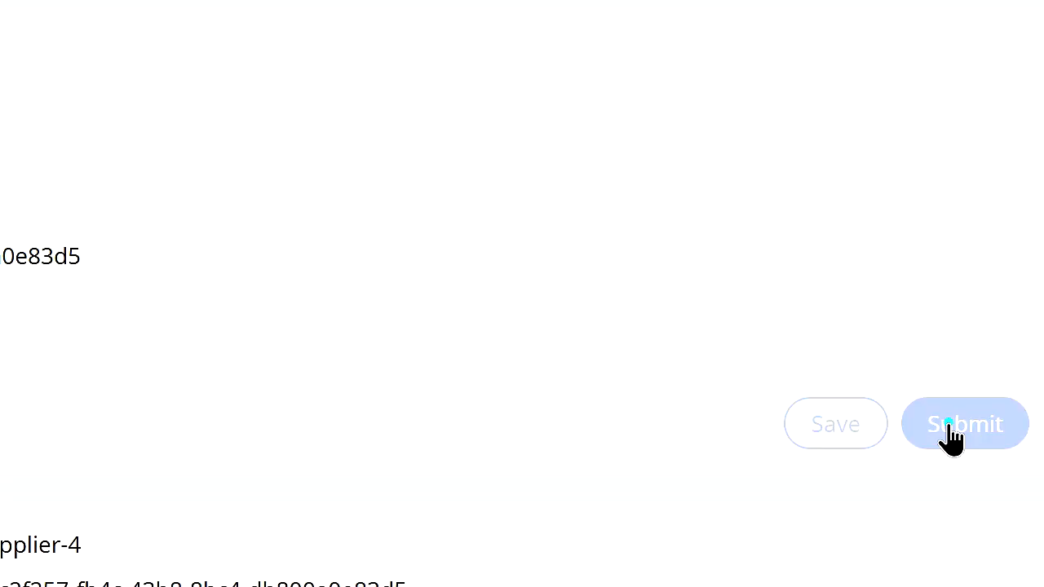
left_click(618, 64)
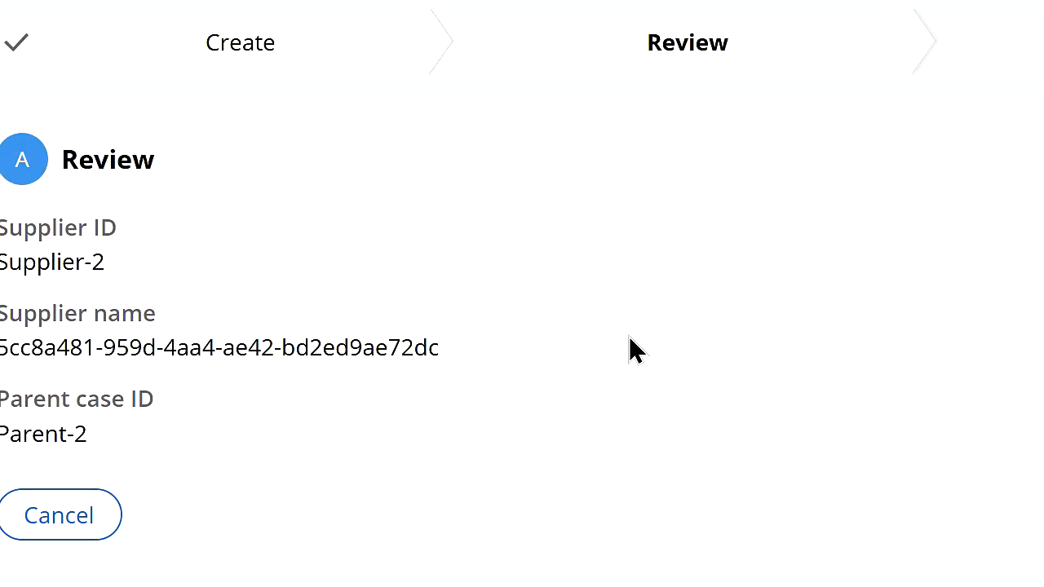
left_click(949, 467)
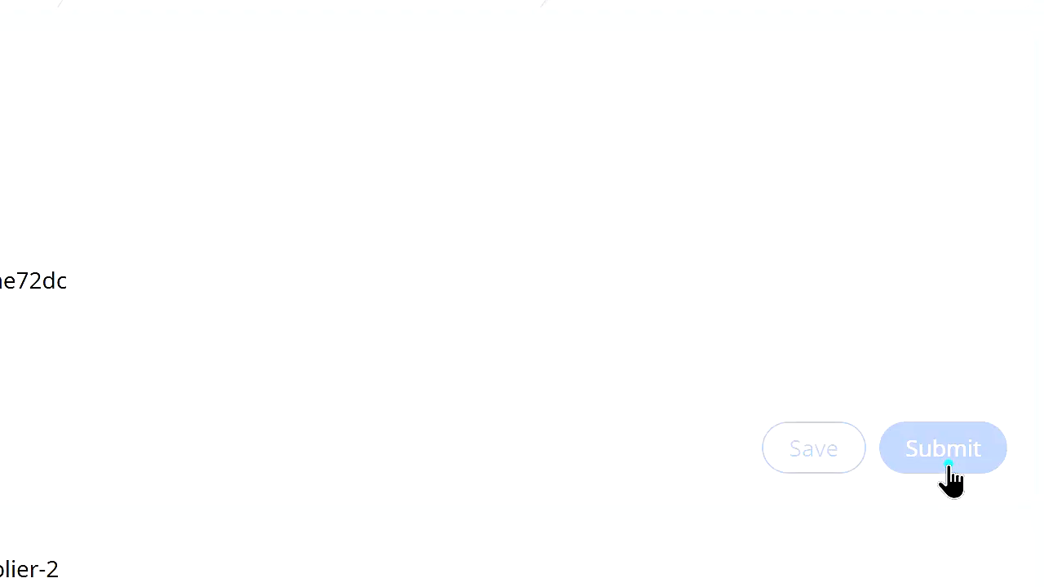